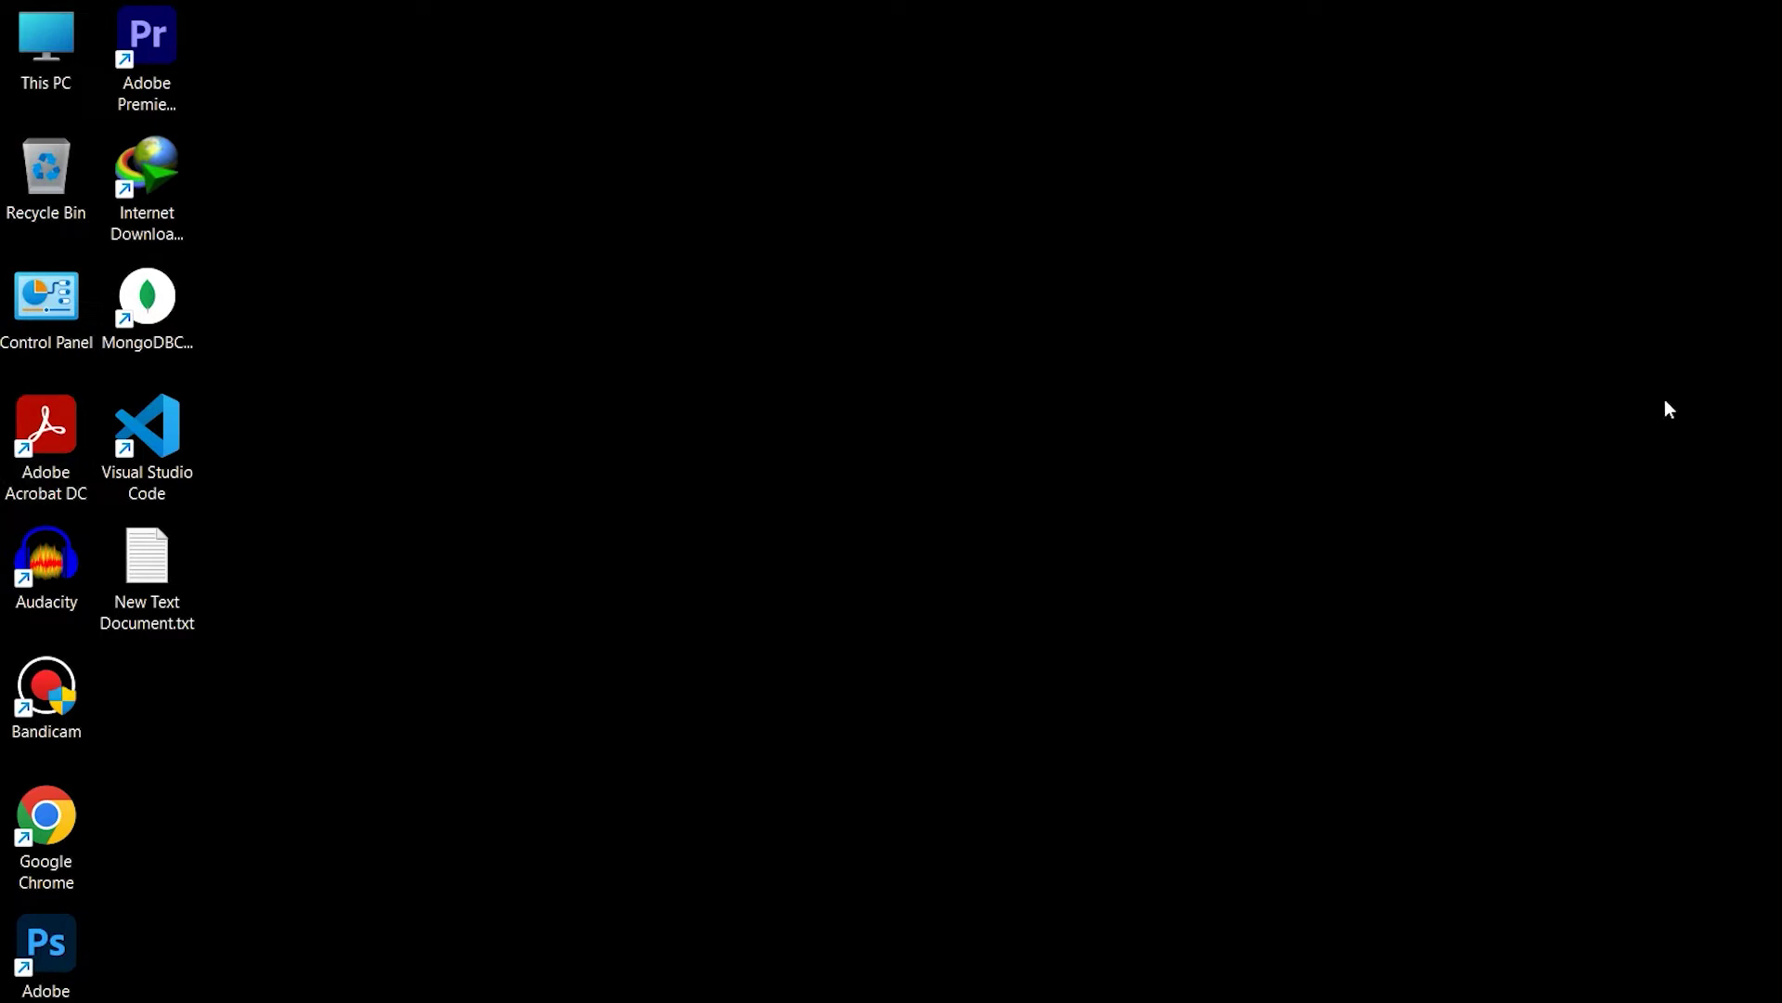
# Open this computer's properties and highlight the Windows version in the Windows specifications.
pyautogui.rightClick(37, 59)
pyautogui.click(249, 370)
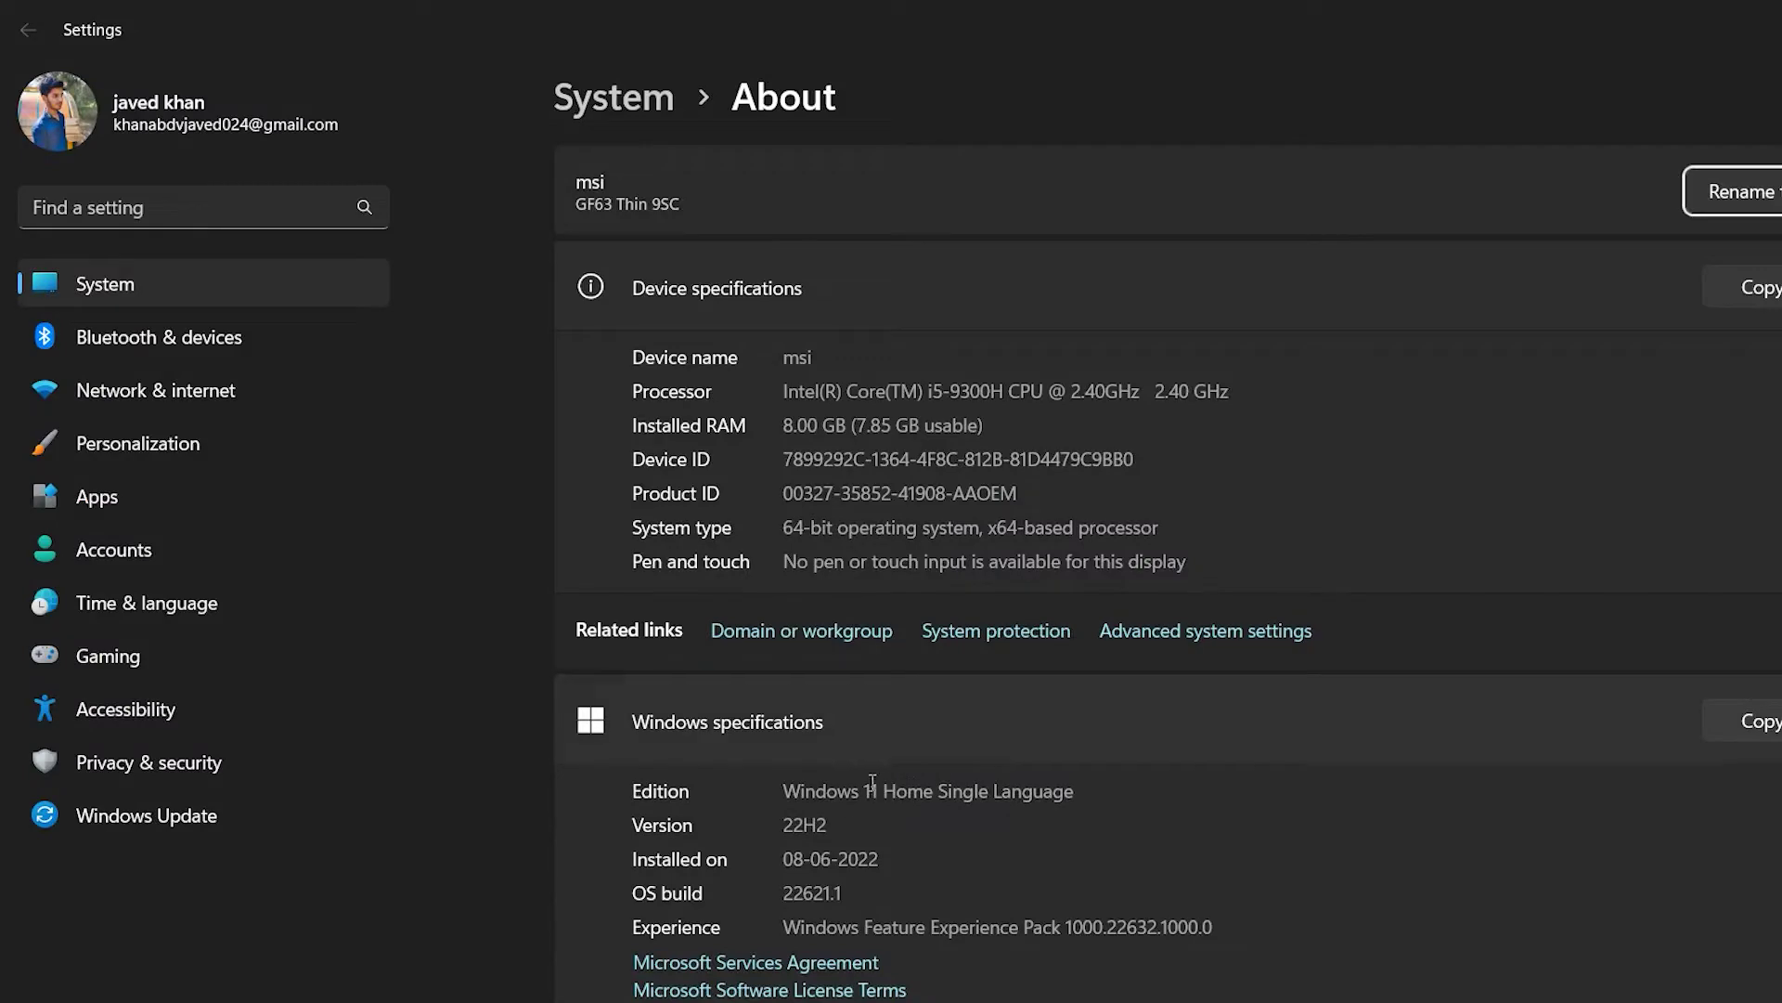
pyautogui.moveTo(783, 826); pyautogui.dragTo(846, 828)
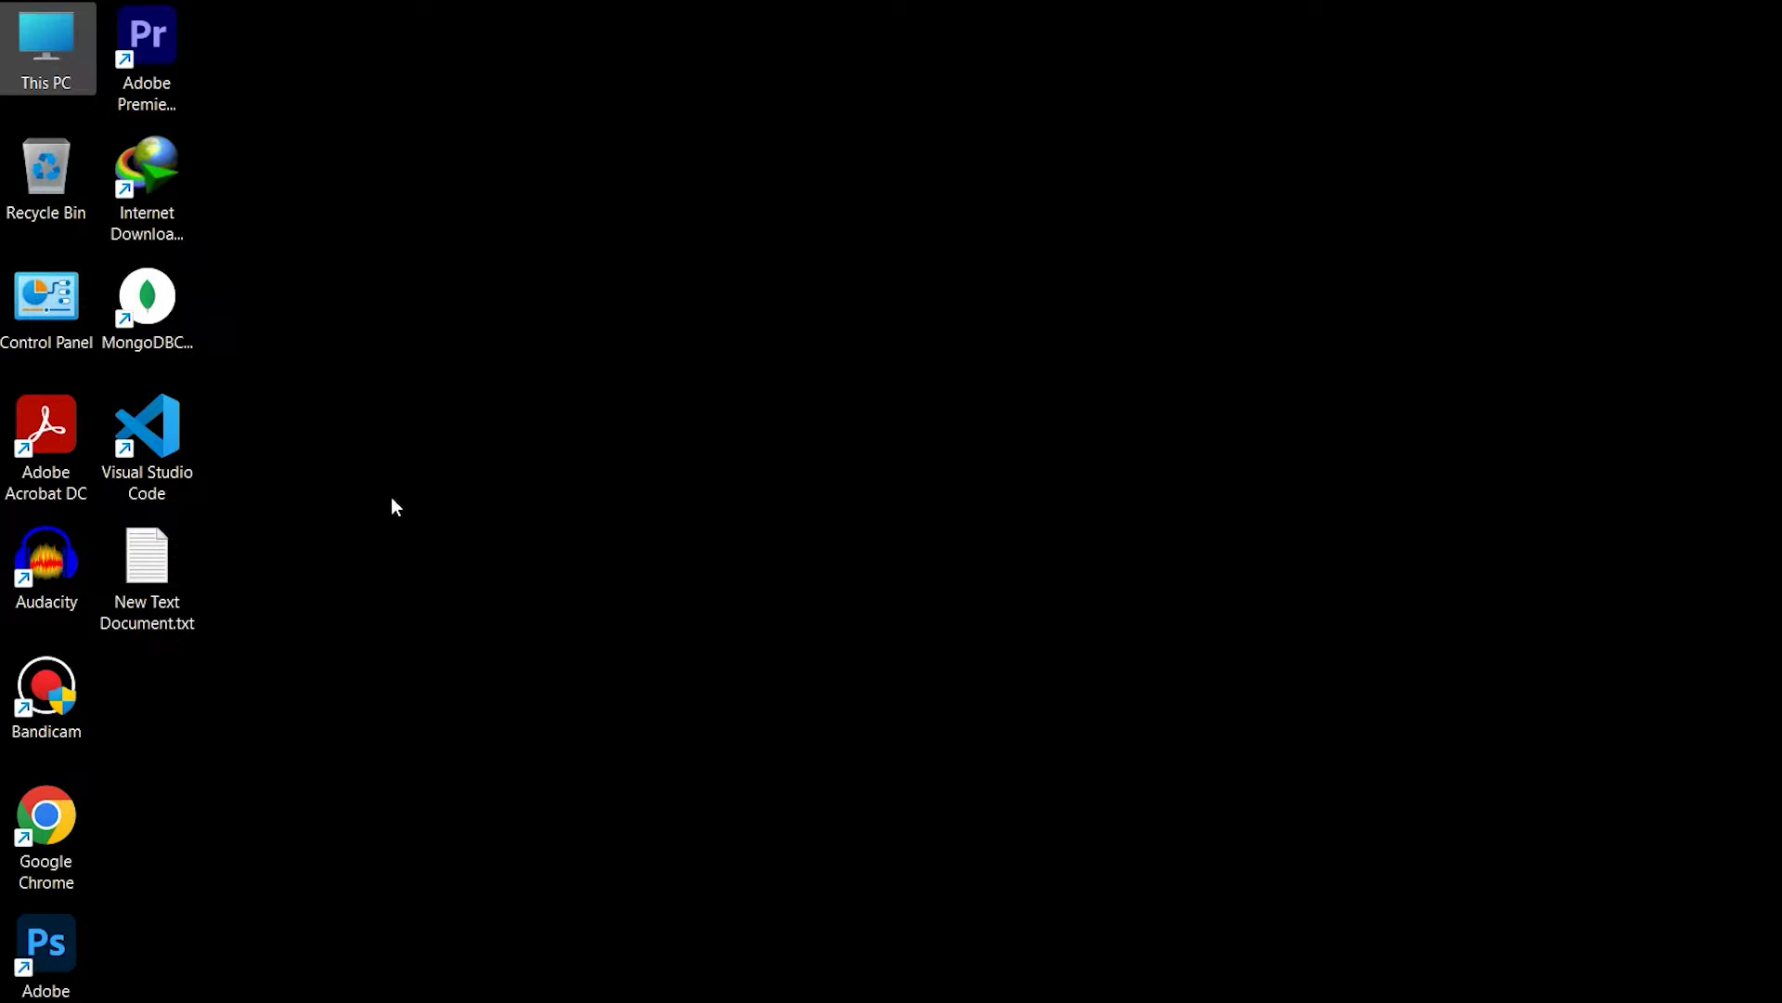
# In File Explorer, look inside the export files and AI folders on the D drive, returning to the drive's root.
pyautogui.press('super+e')
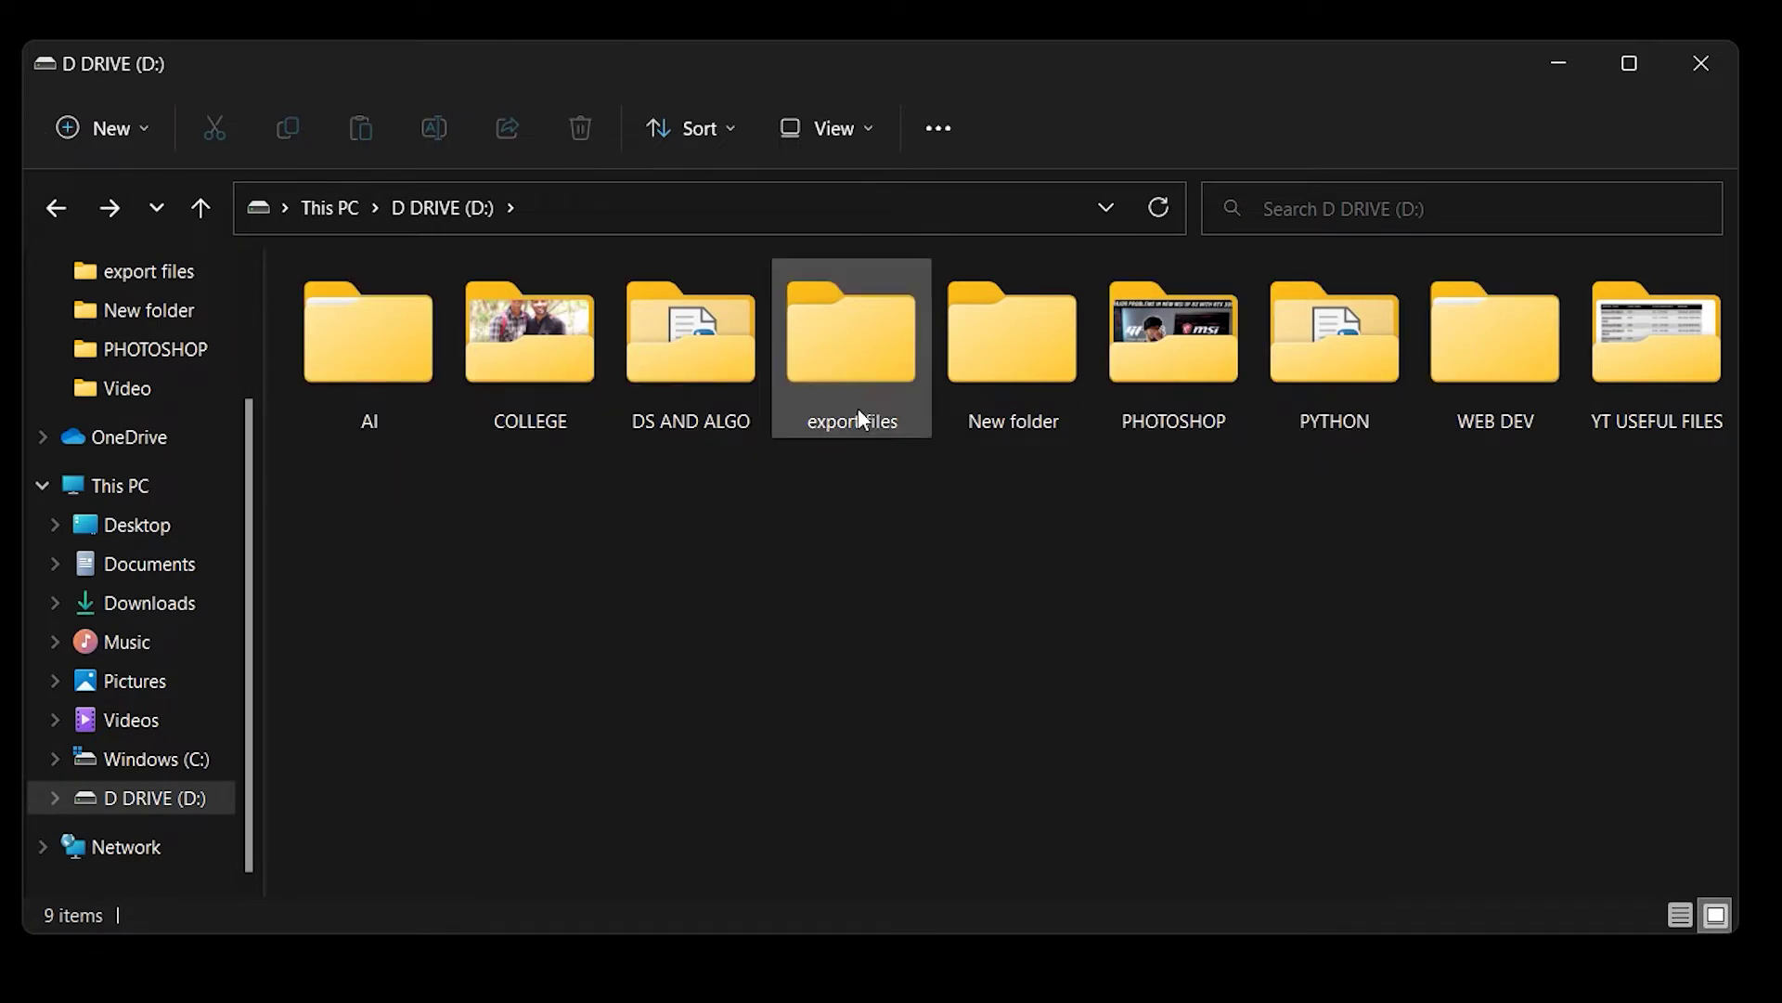
pyautogui.doubleClick(871, 385)
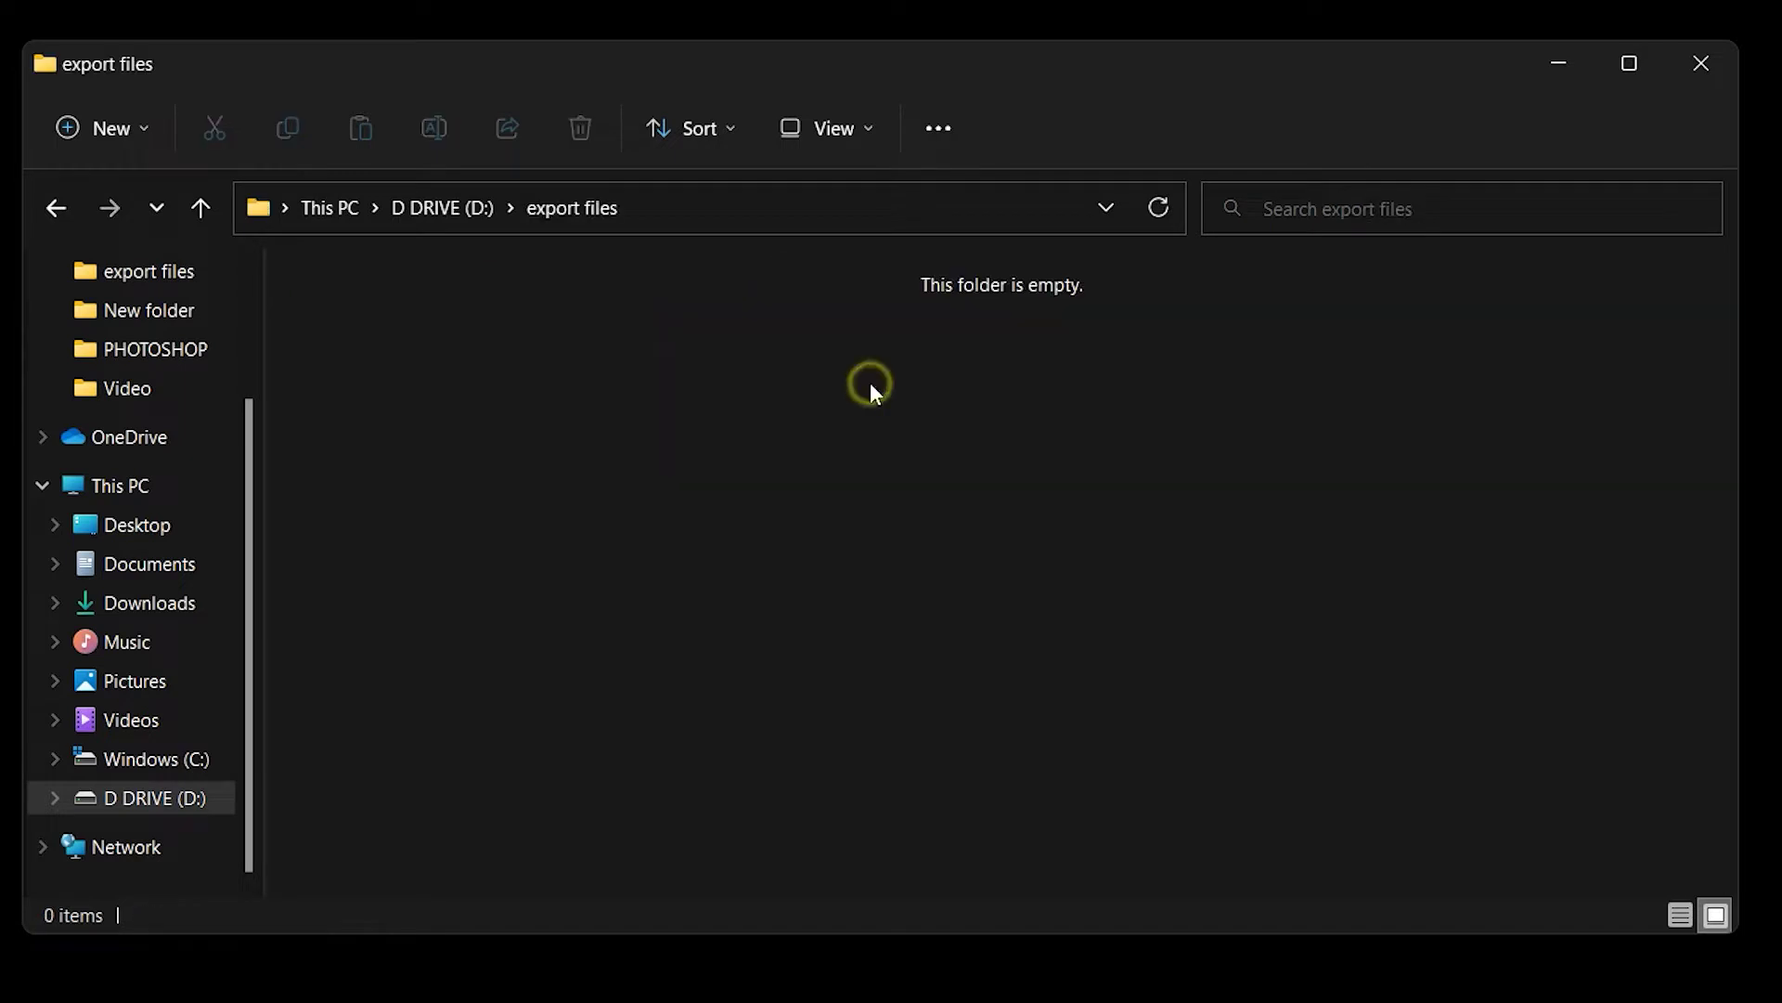
pyautogui.click(62, 201)
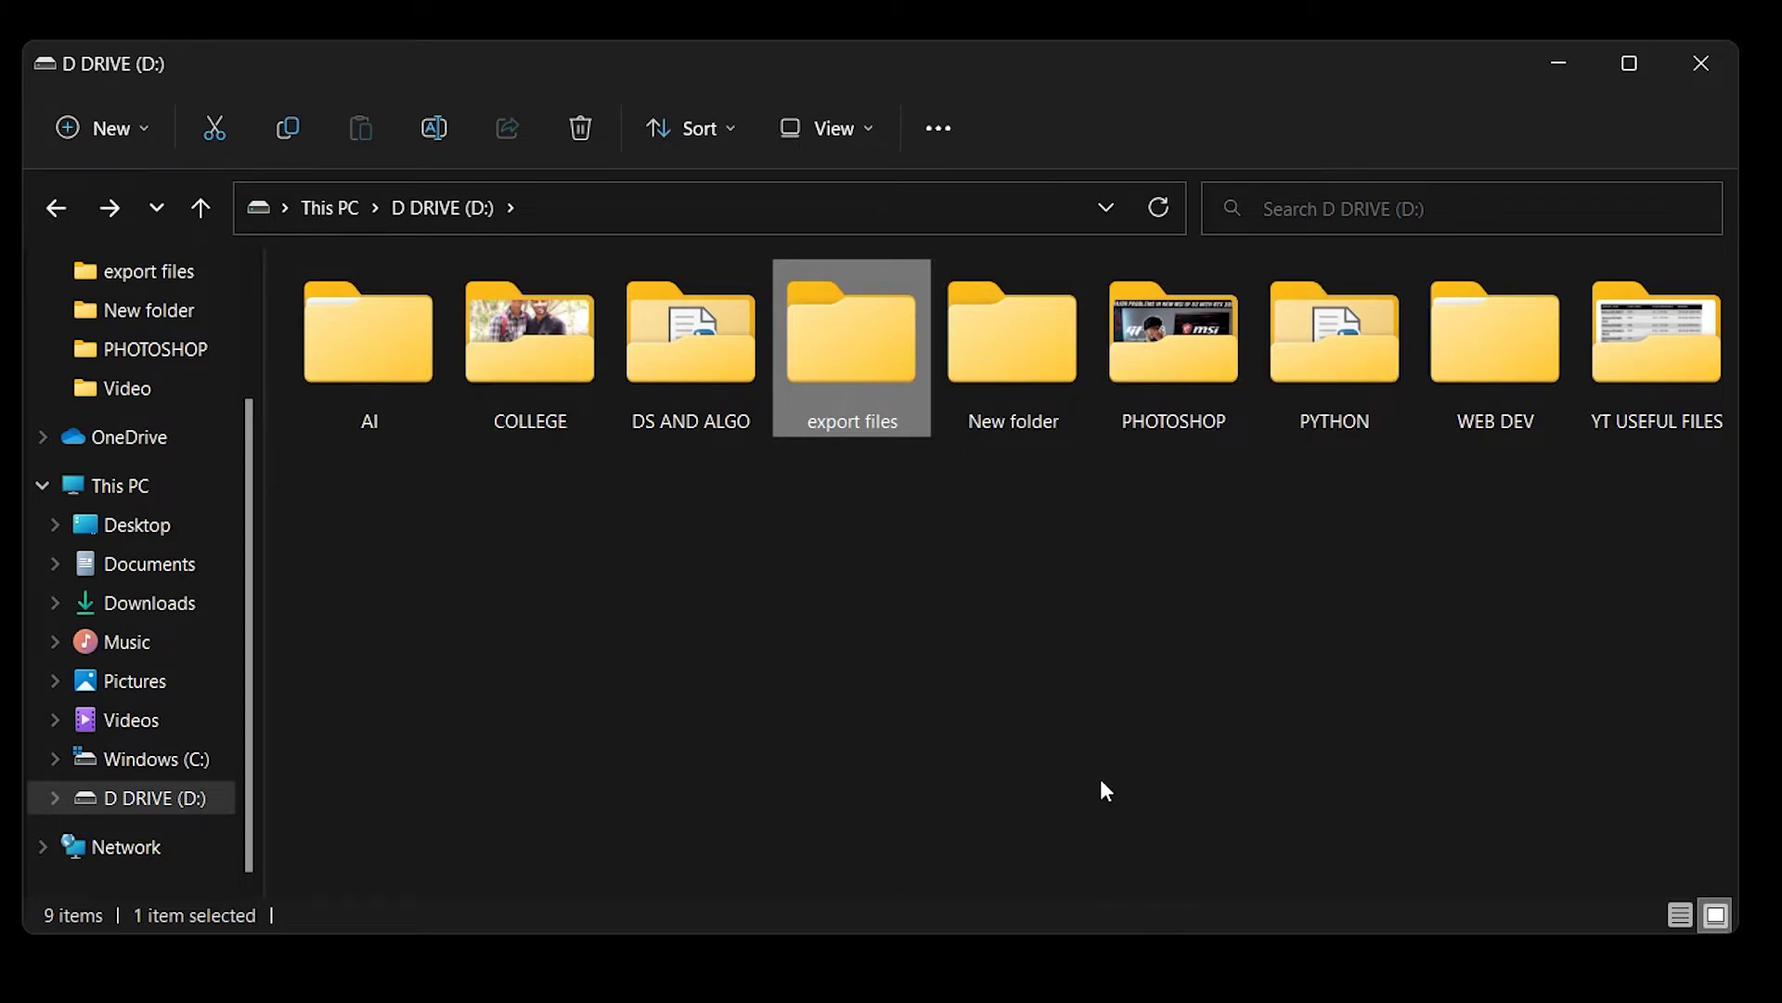
pyautogui.doubleClick(376, 381)
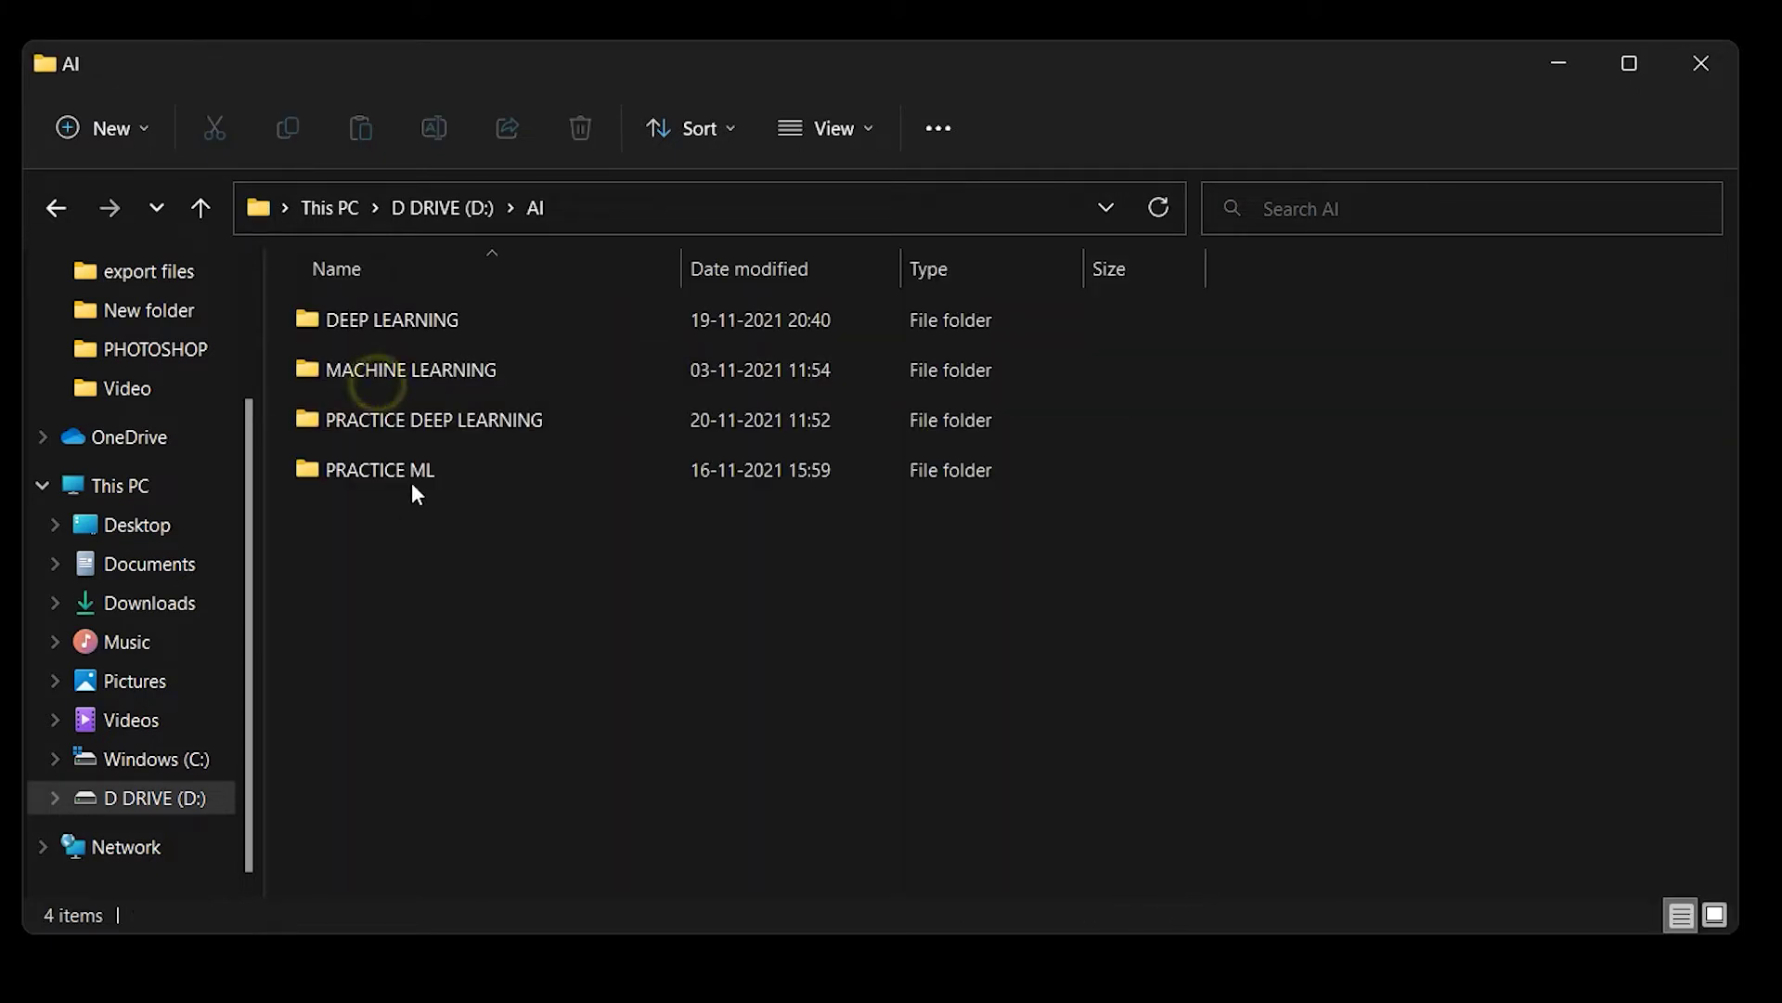
pyautogui.click(57, 210)
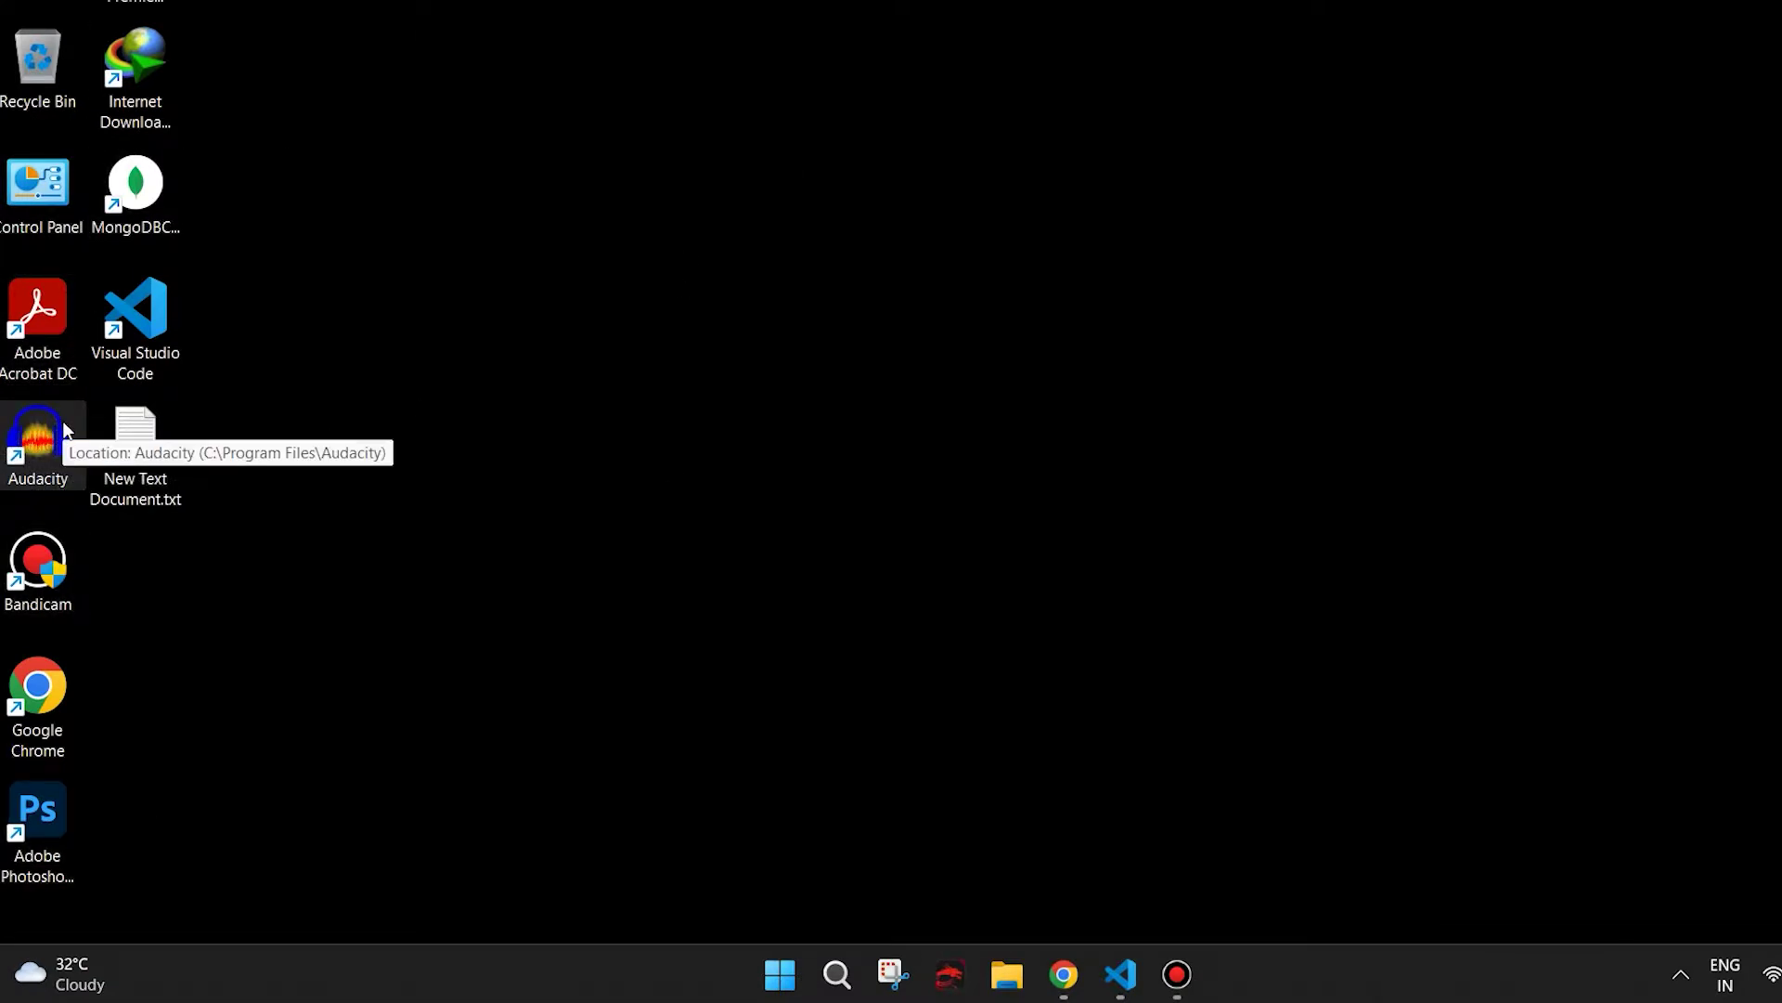
# Pin the Audacity desktop shortcut to the taskbar.
pyautogui.moveTo(41, 449); pyautogui.dragTo(1266, 971)
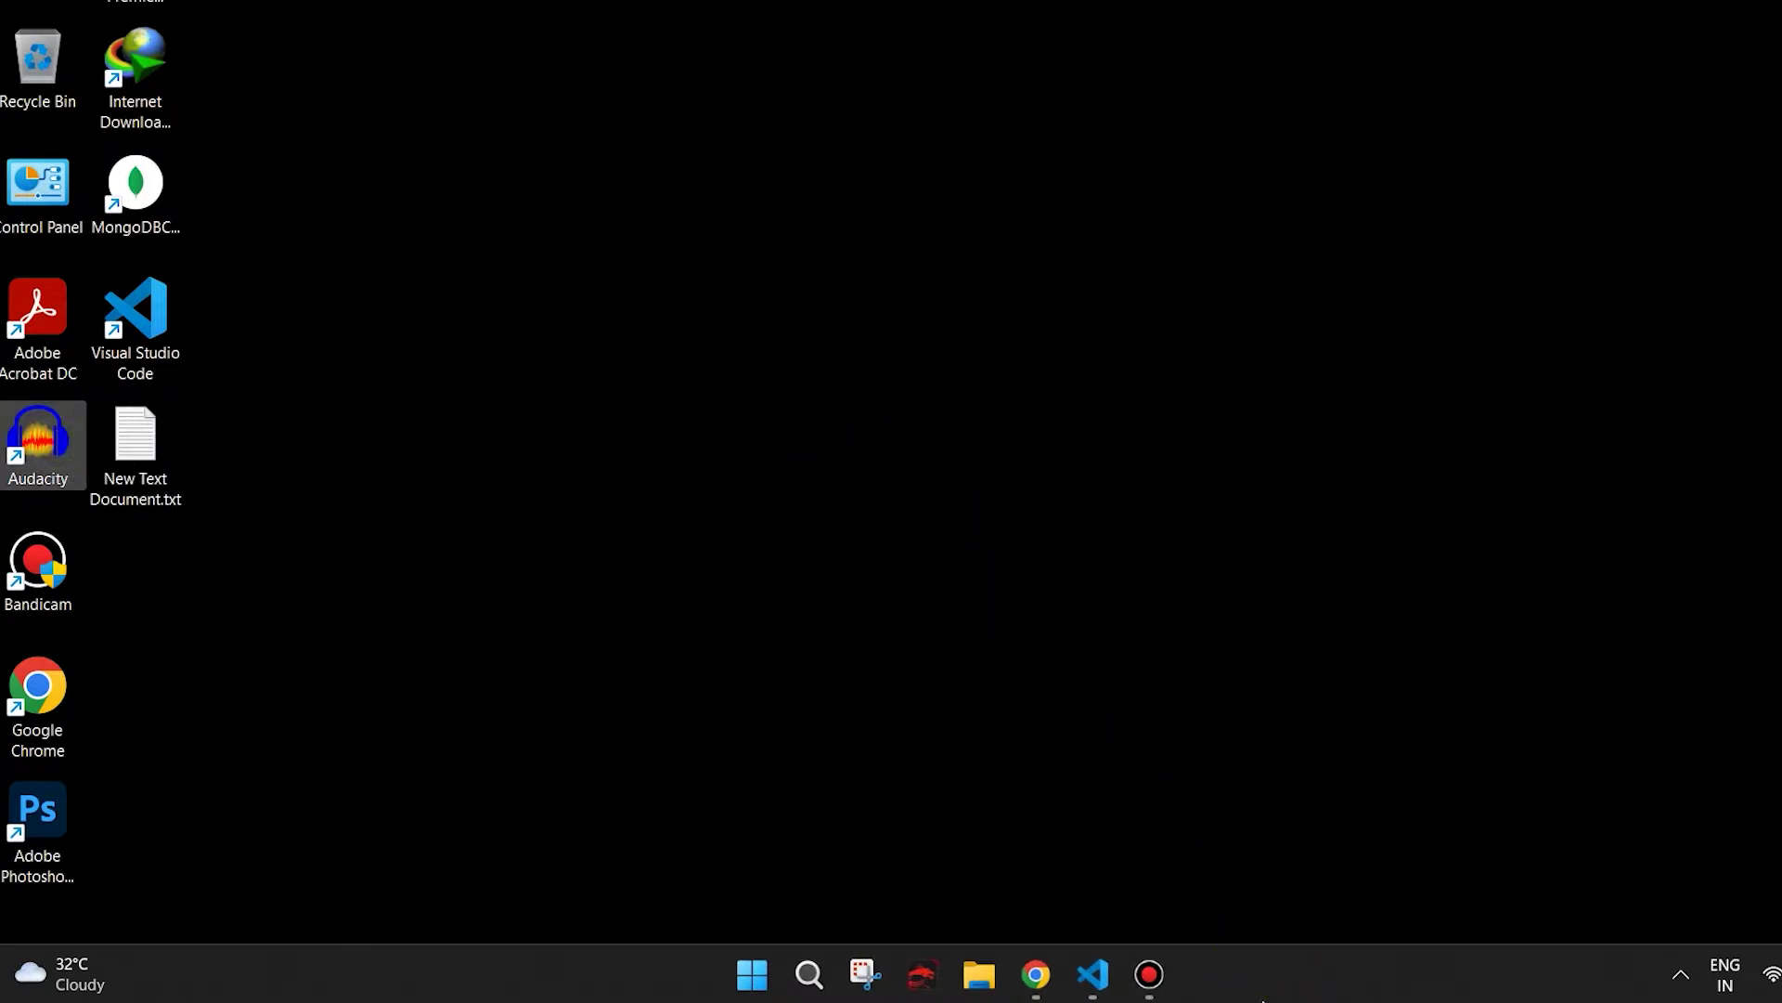
pyautogui.moveTo(810, 970)
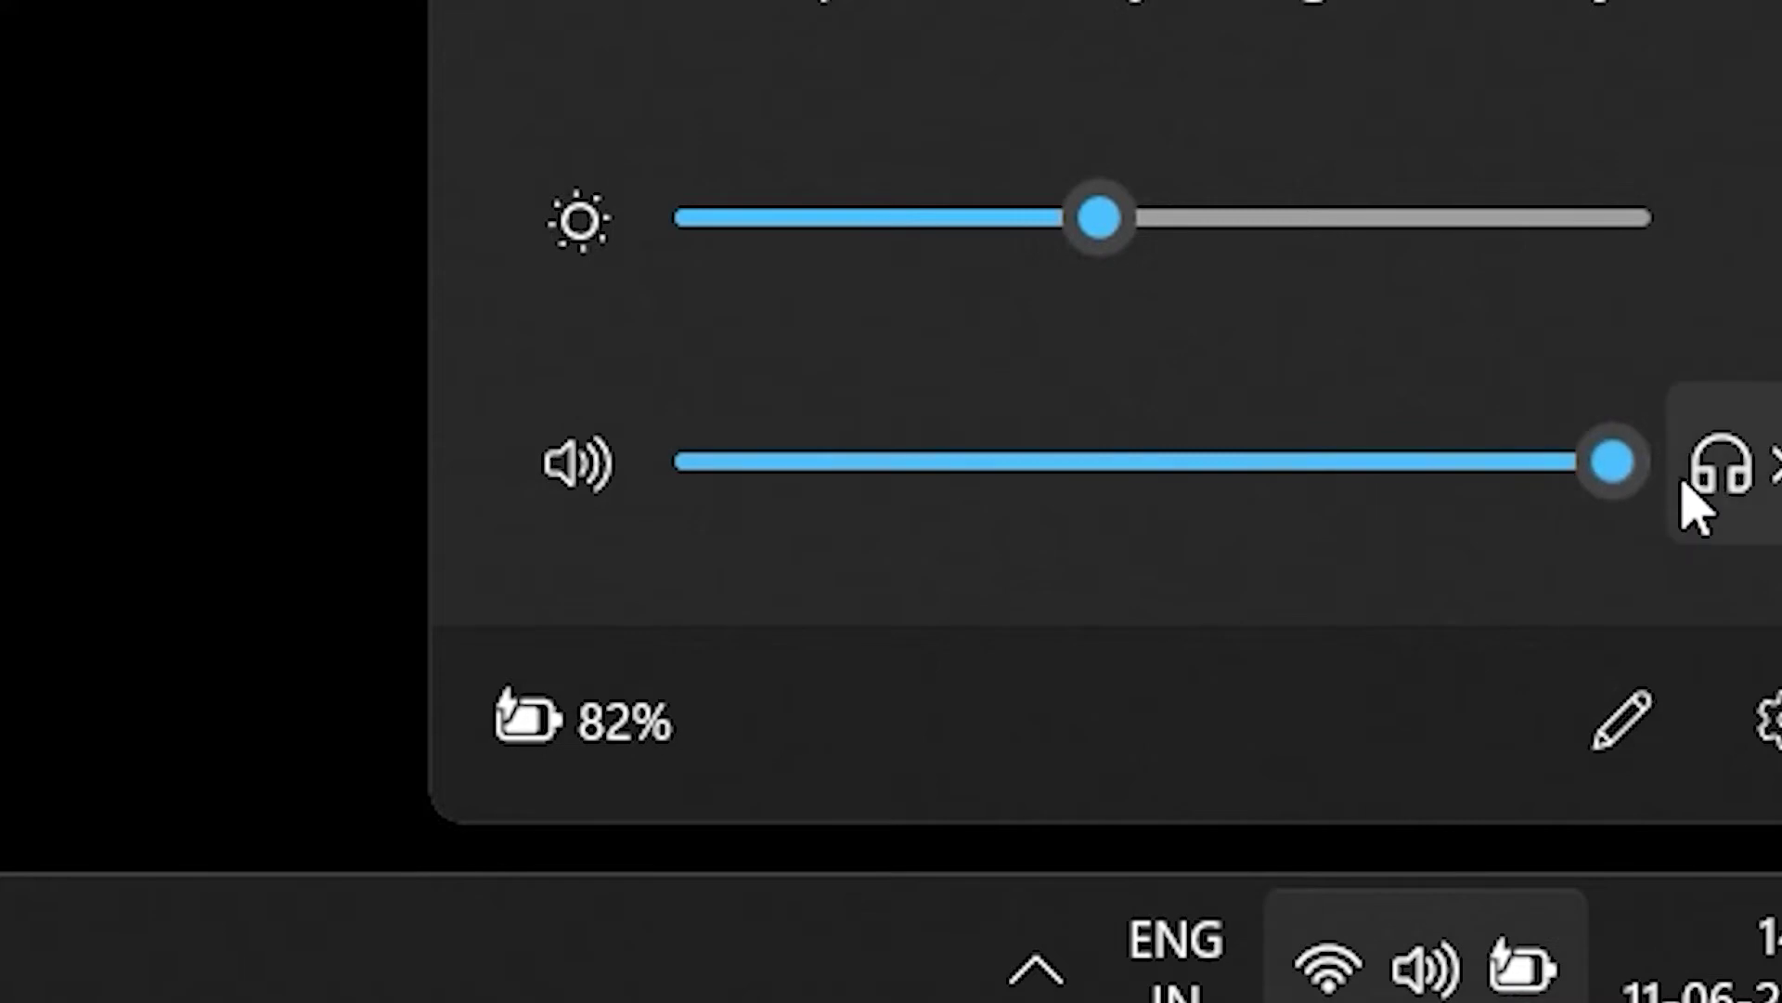
# Switch the sound output to Speakers (Realtek(R) Audio) and back to Headphones (trüke Buds Q1), closing and reopening quick settings.
pyautogui.click(1771, 487)
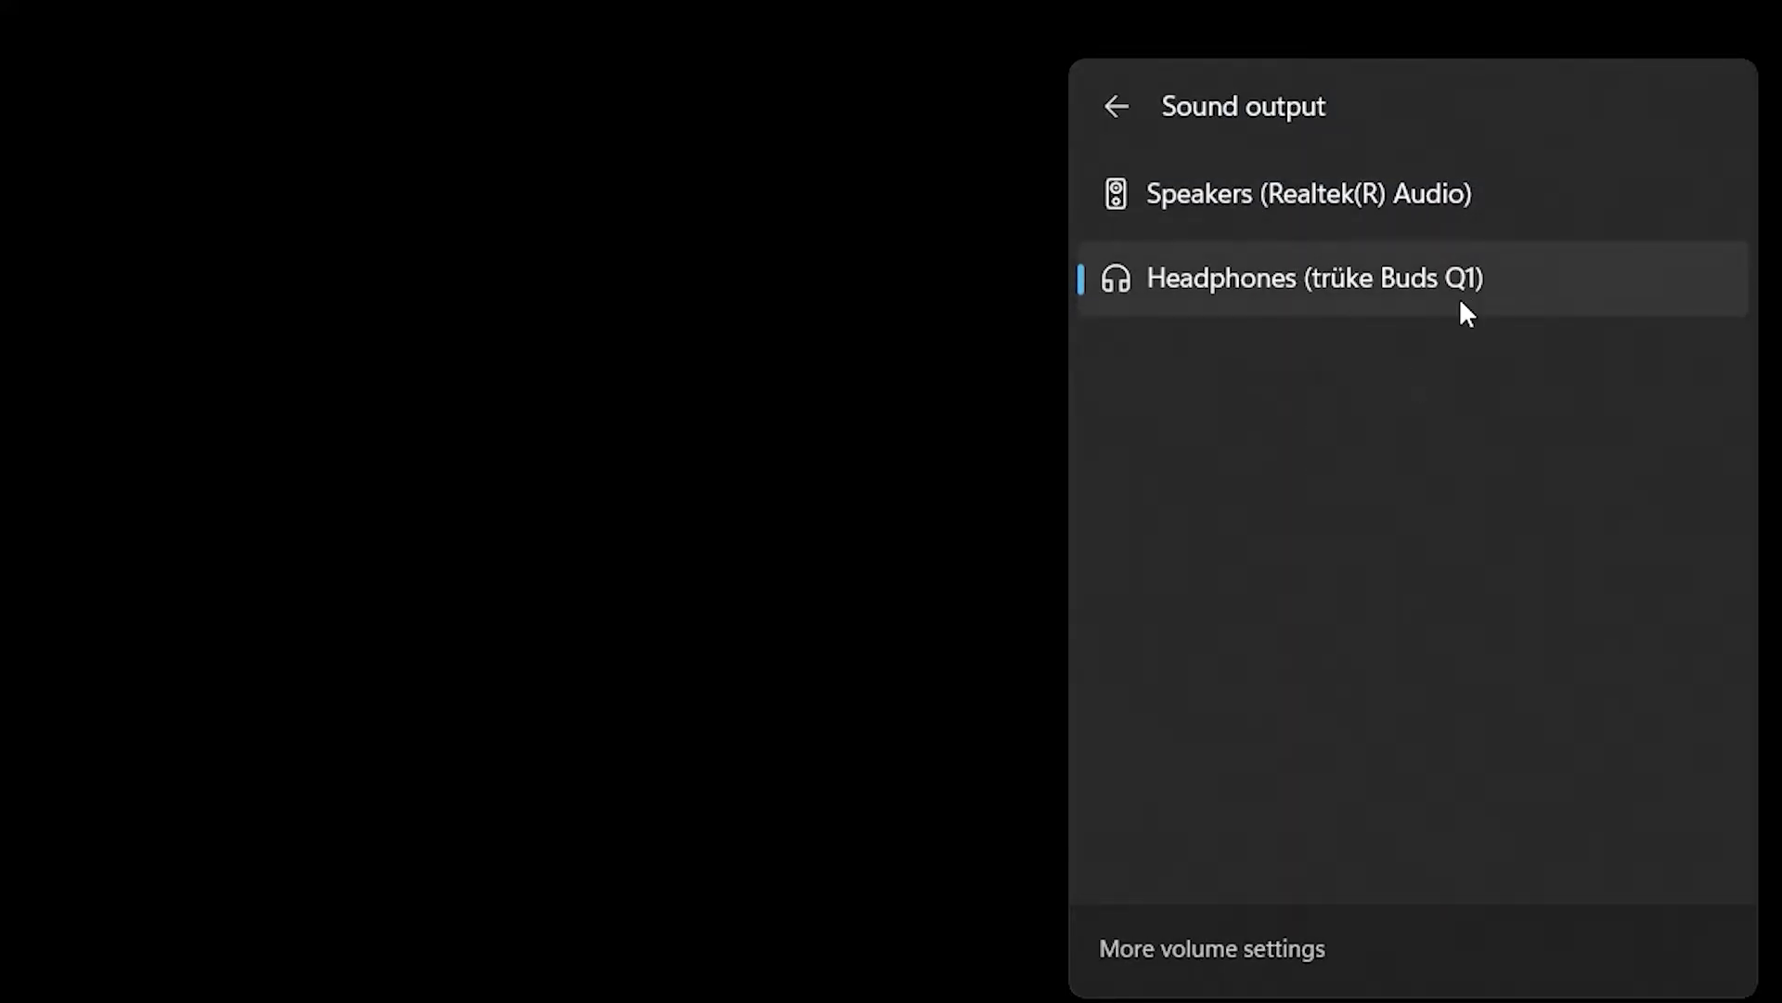
pyautogui.click(1274, 202)
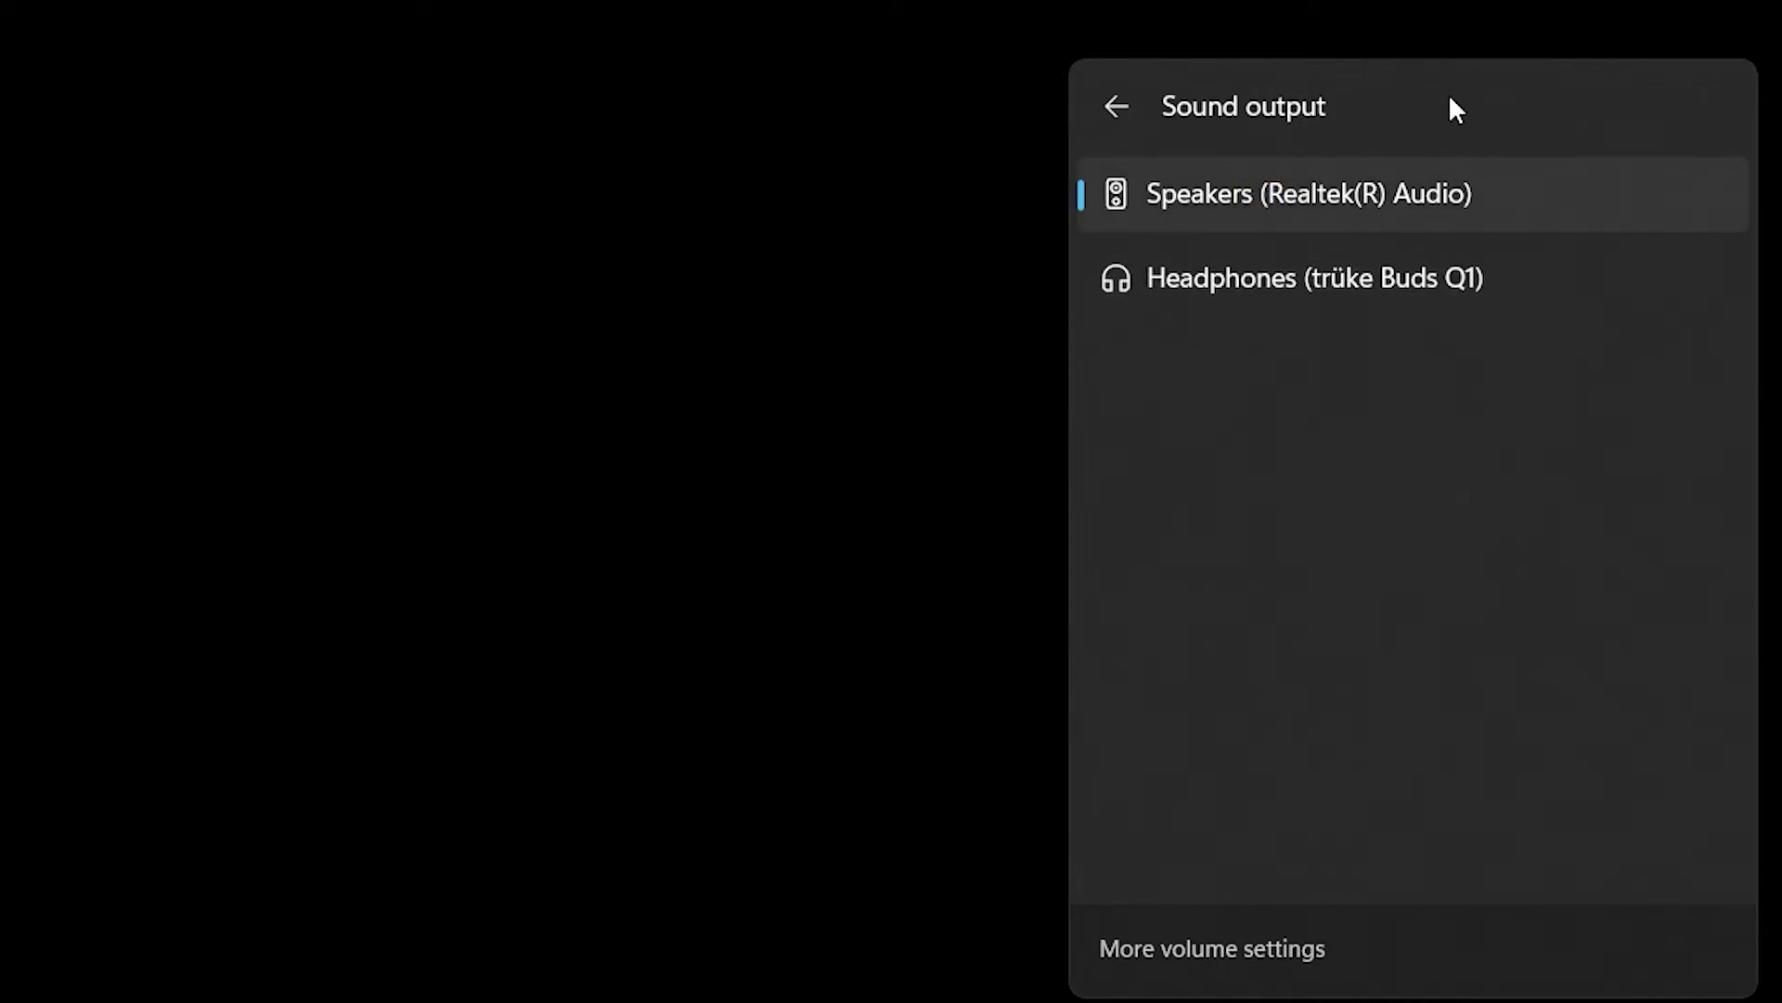
pyautogui.click(1407, 295)
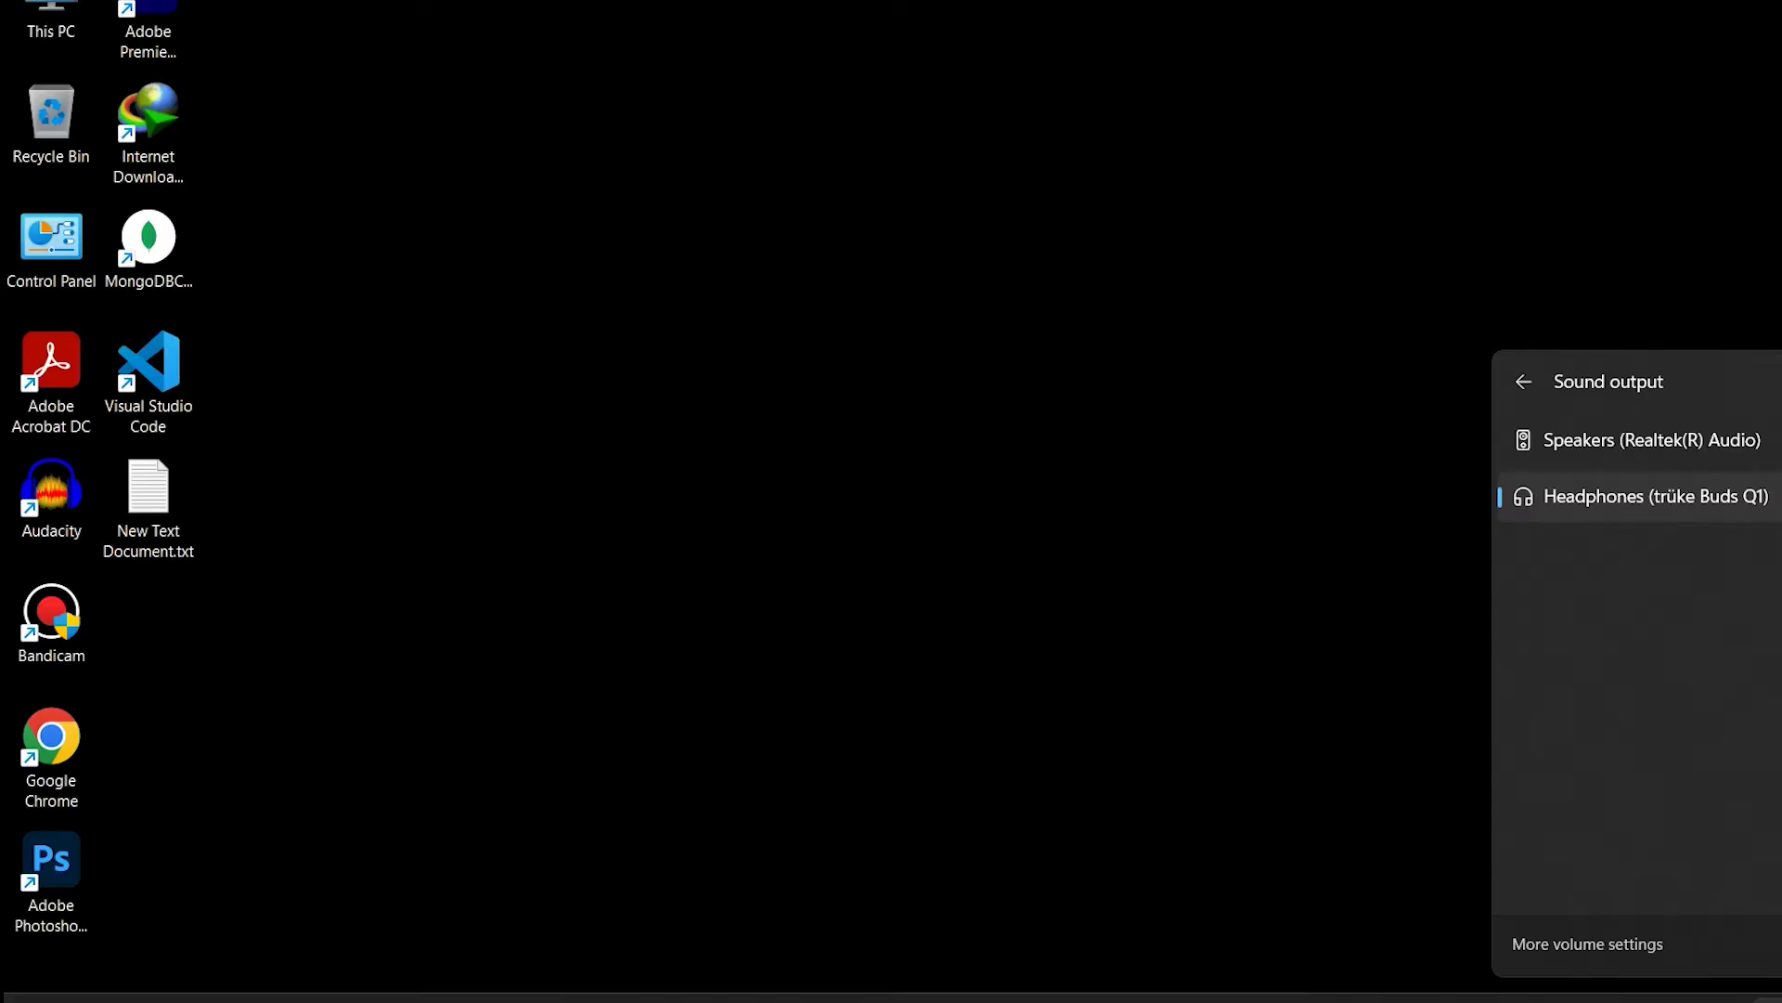
pyautogui.press('Escape')
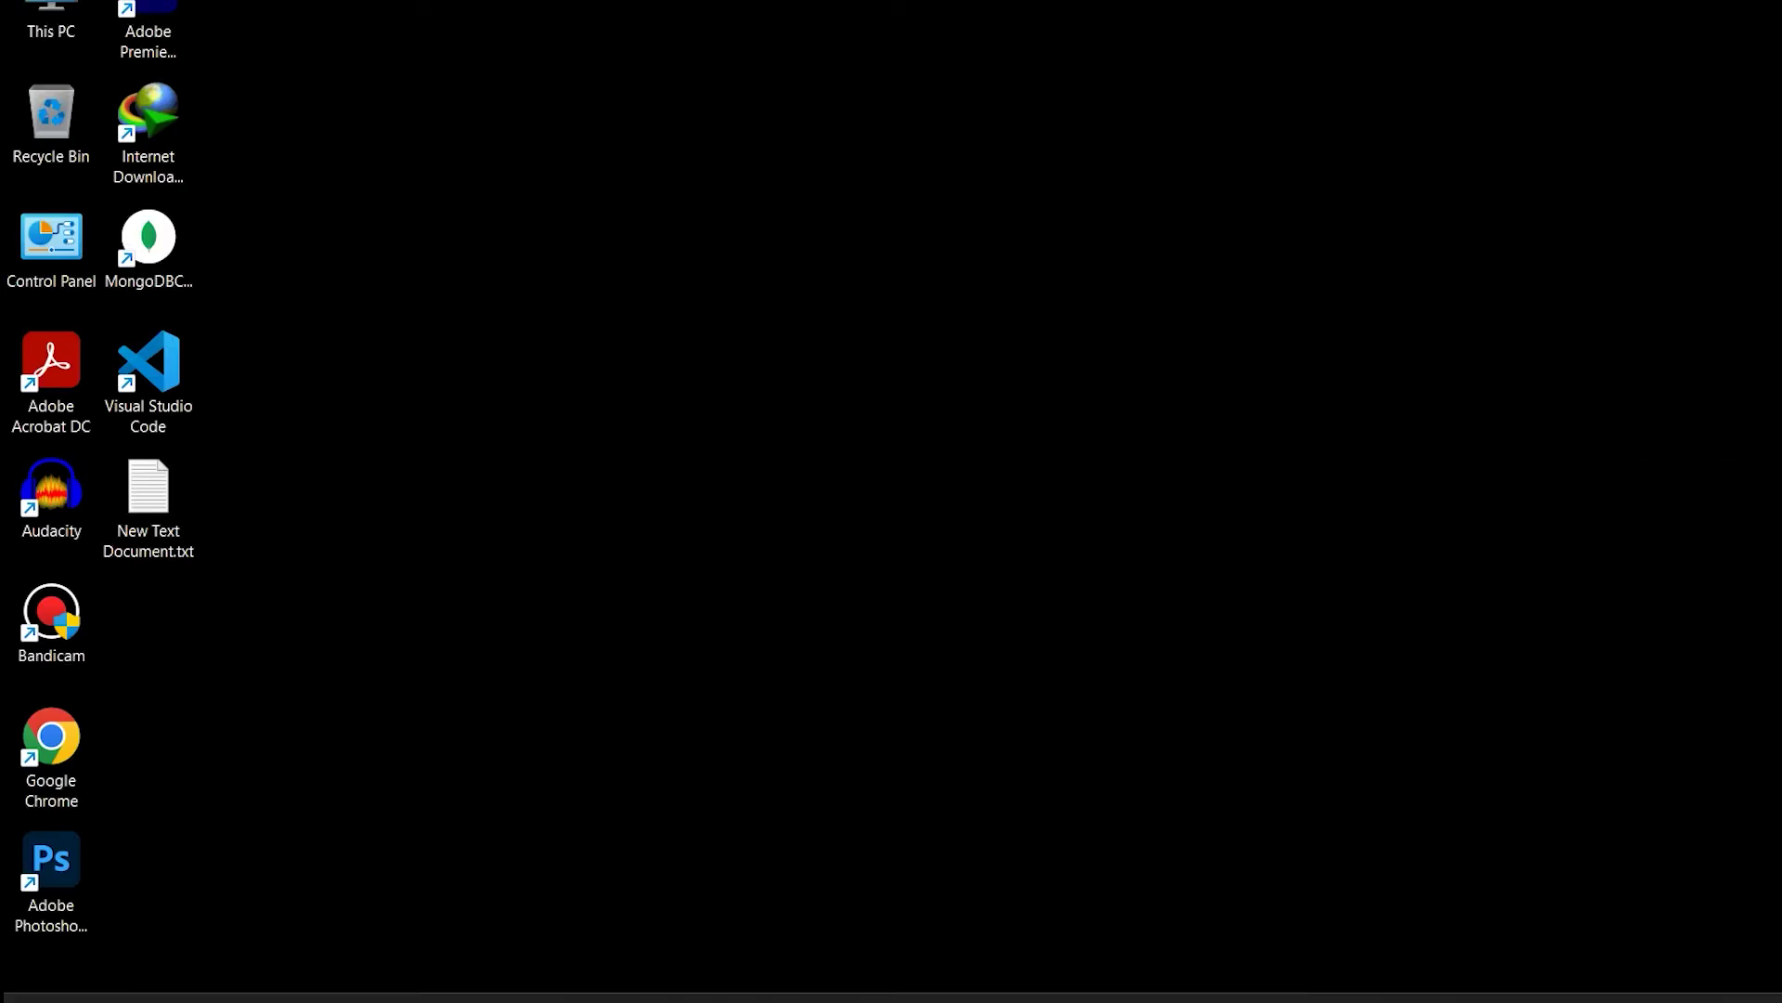
pyautogui.press('super+a')
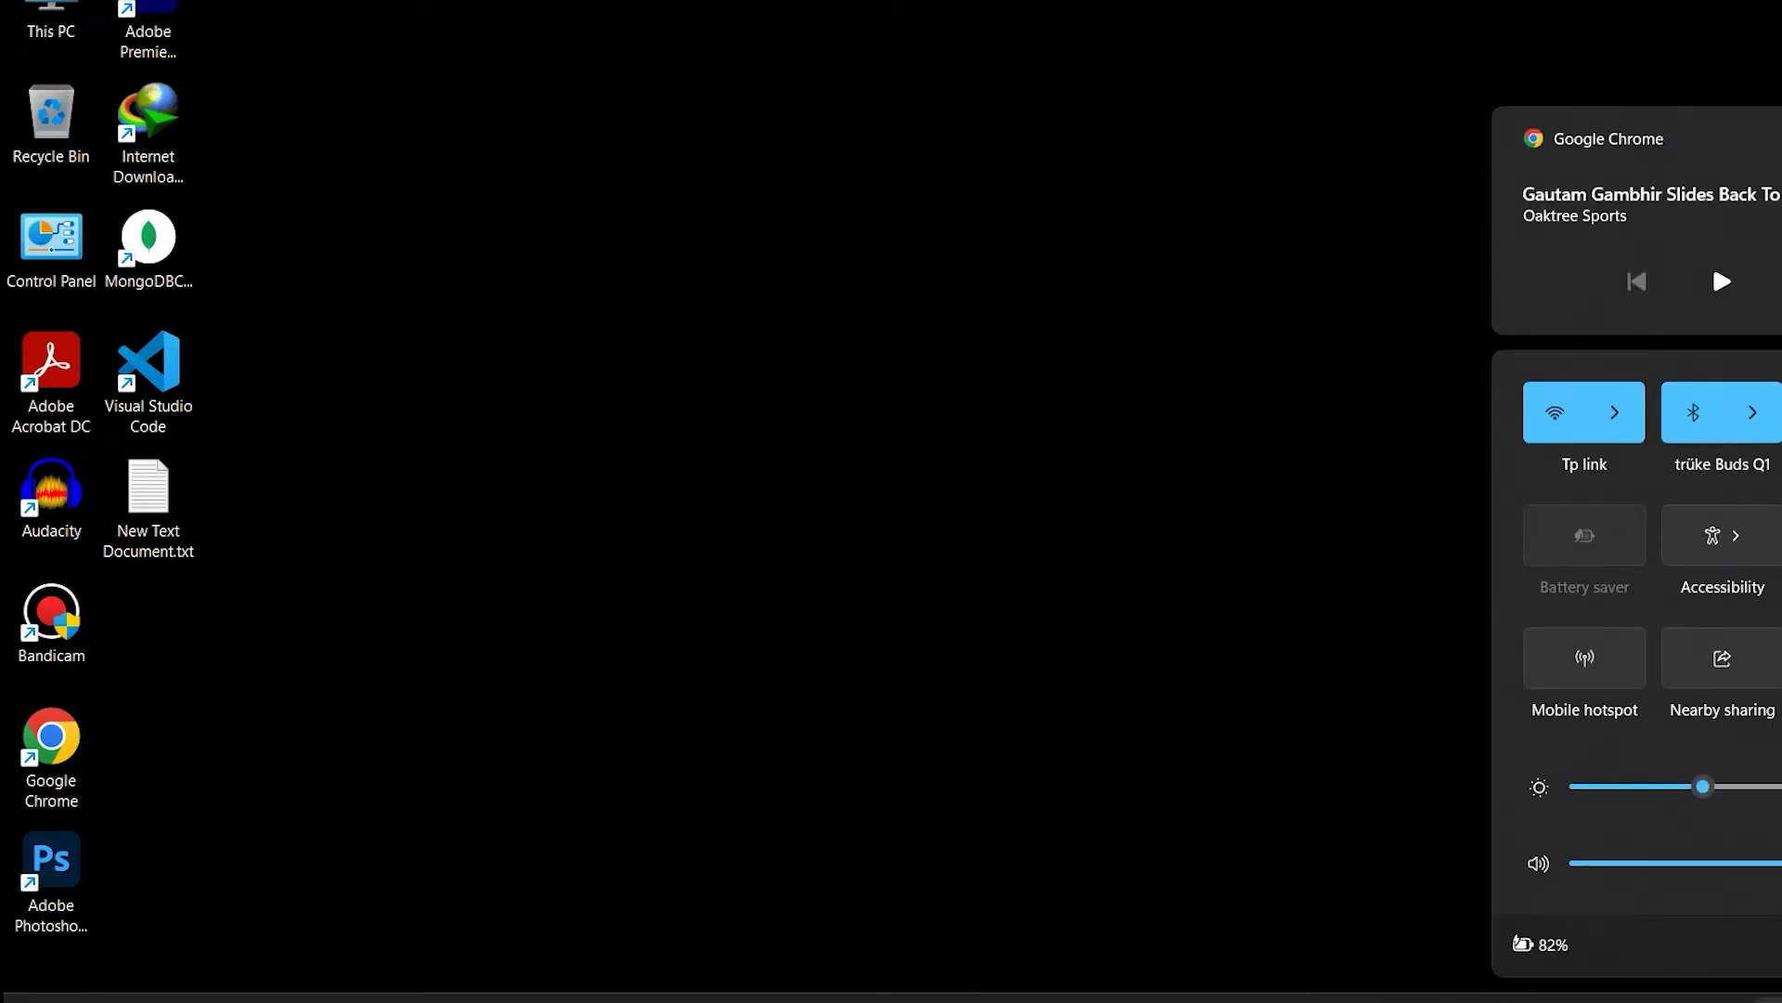
# Group Microsoft Store with Edge into a folder among the Start menu's pinned apps.
pyautogui.press('super')
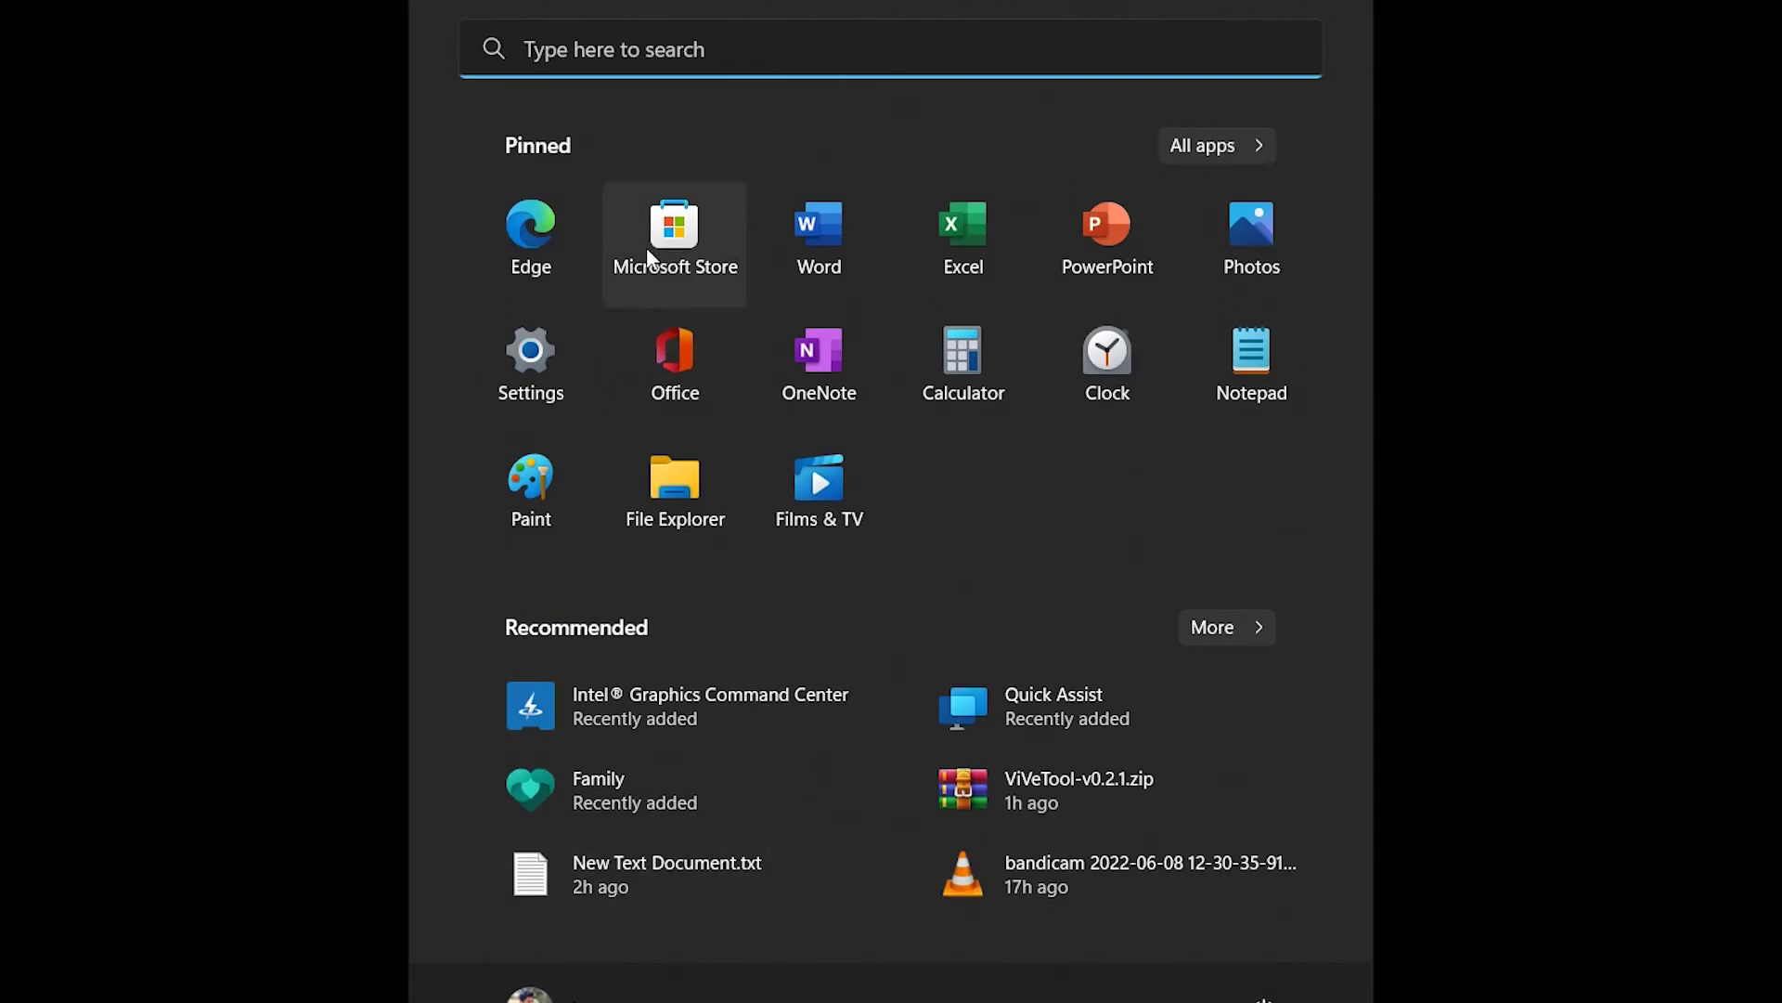
pyautogui.moveTo(689, 228); pyautogui.dragTo(549, 219)
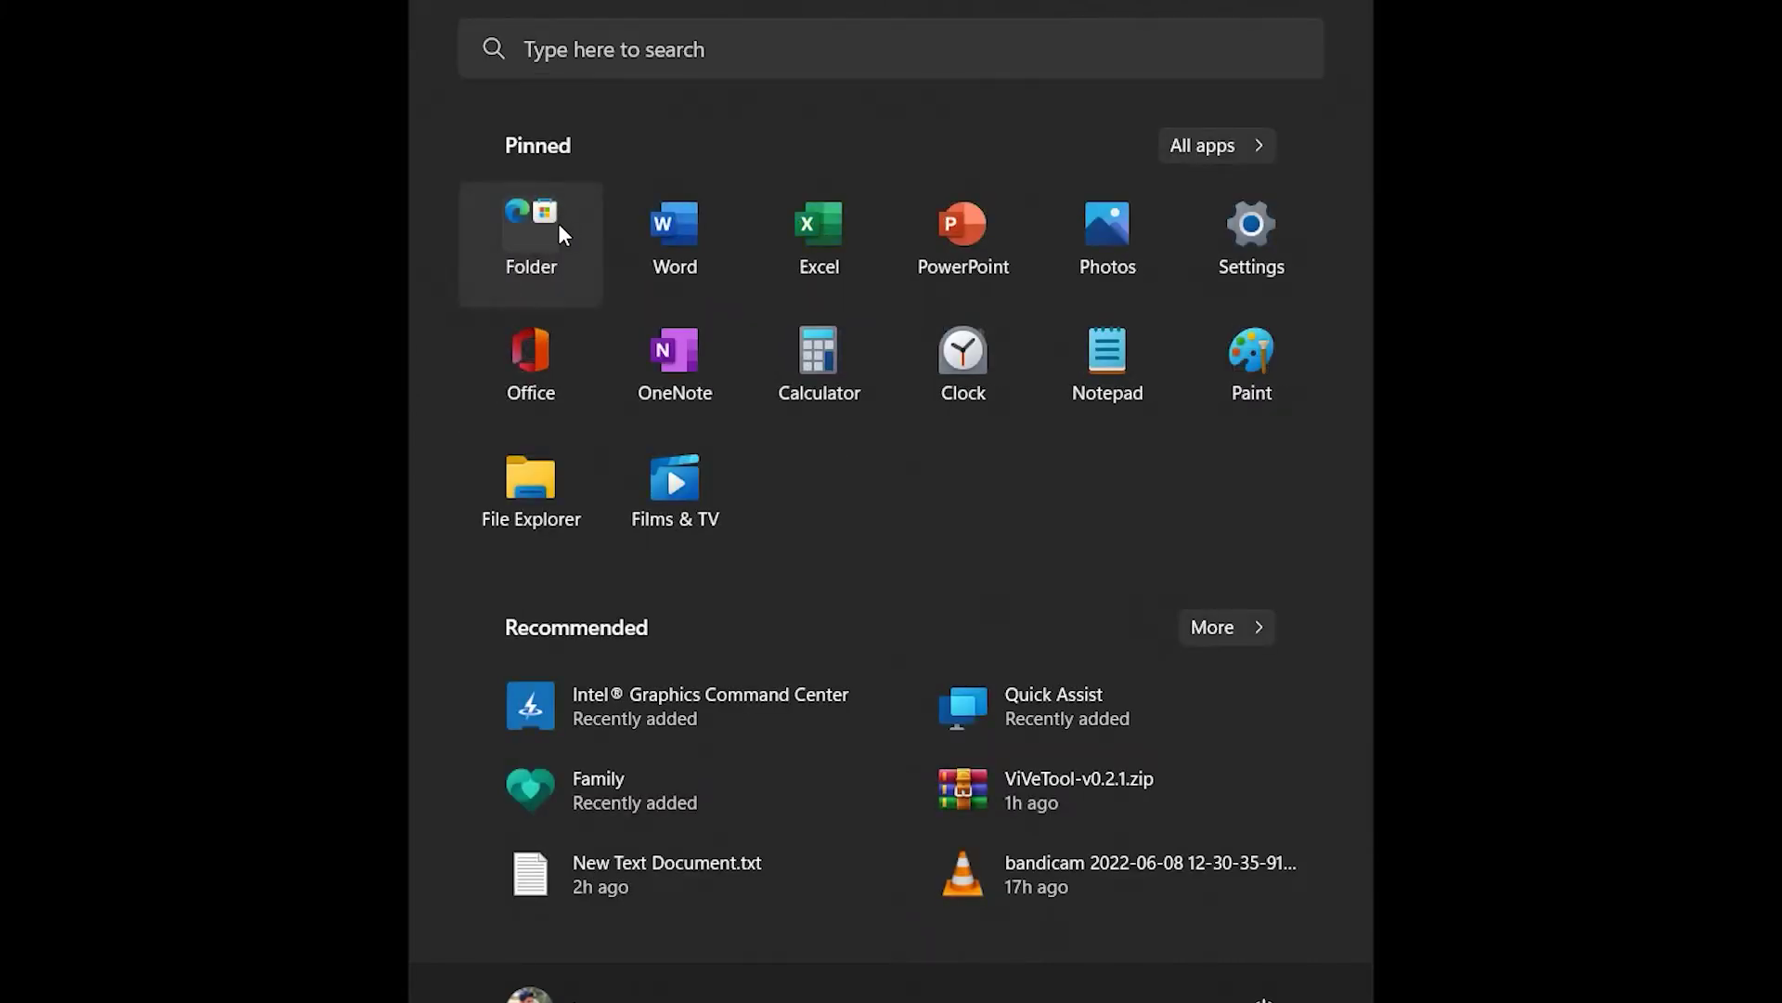
# Try naming the new Start menu folder "drgfdgfd" and discard the name.
pyautogui.click(544, 247)
pyautogui.click(947, 331)
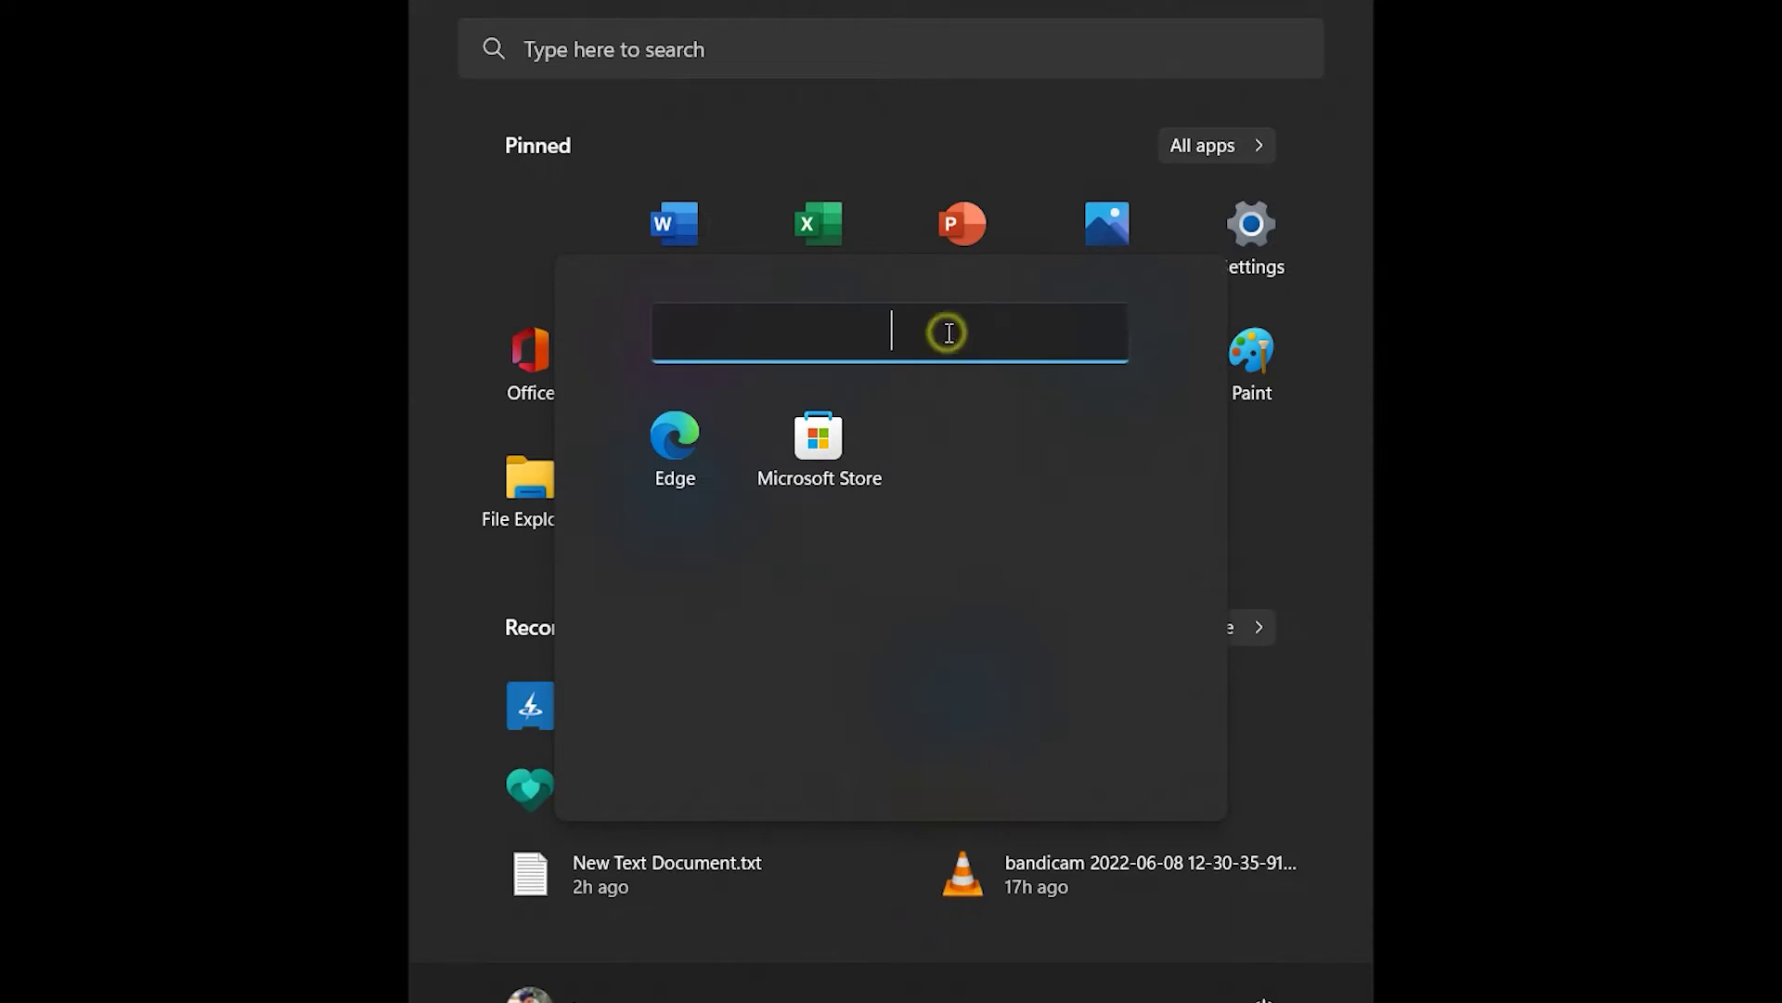
pyautogui.write('drgfdgfd')
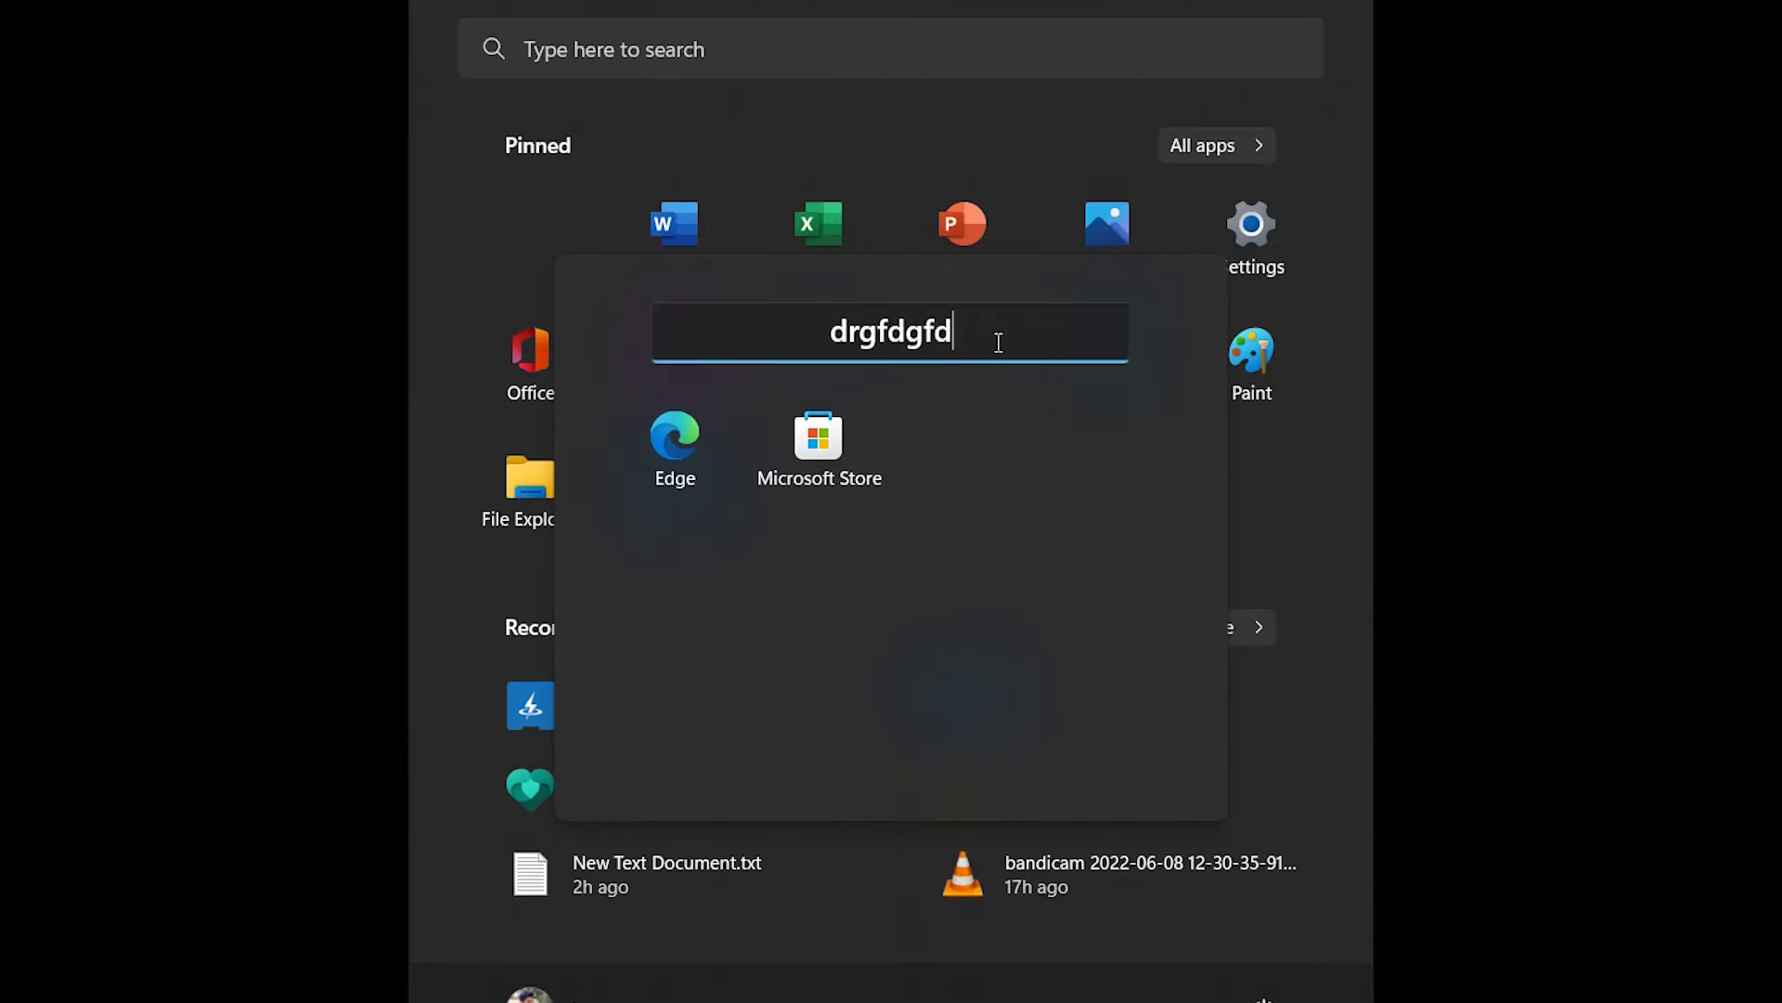
pyautogui.moveTo(994, 338); pyautogui.dragTo(813, 302)
pyautogui.press('Escape')
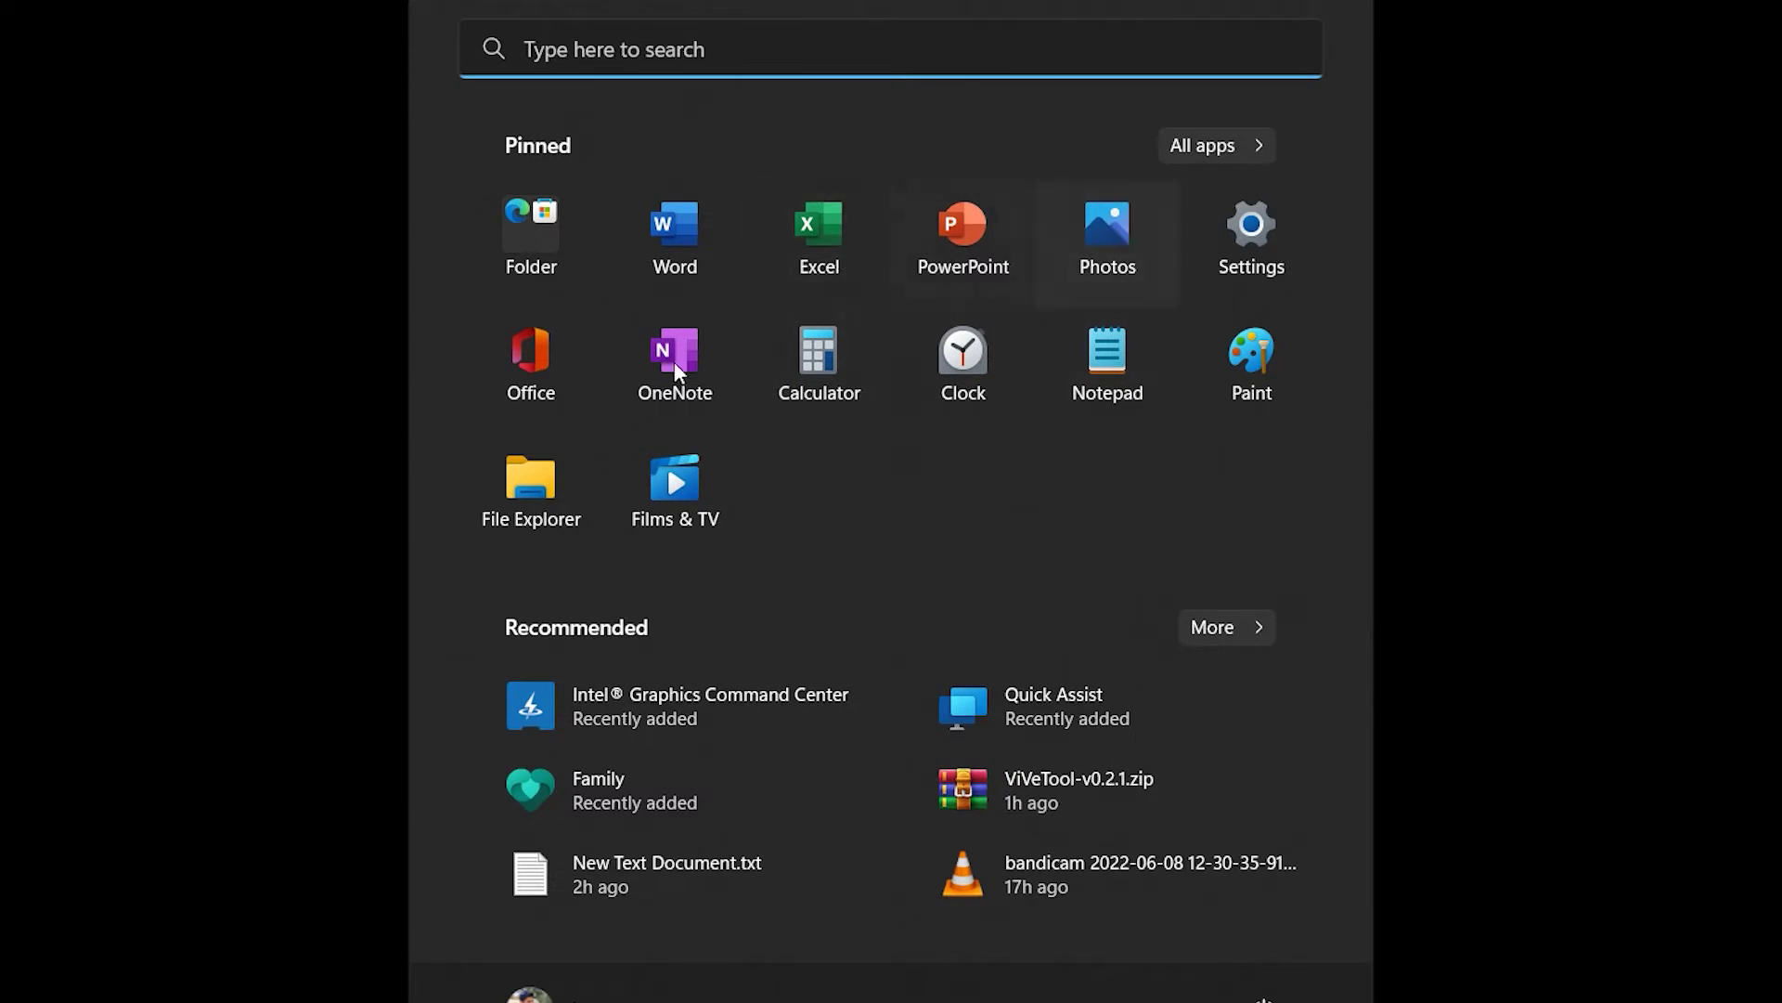
# In the Start personalization settings, set the layout to More pins and preview the Start menu.
pyautogui.click(1268, 239)
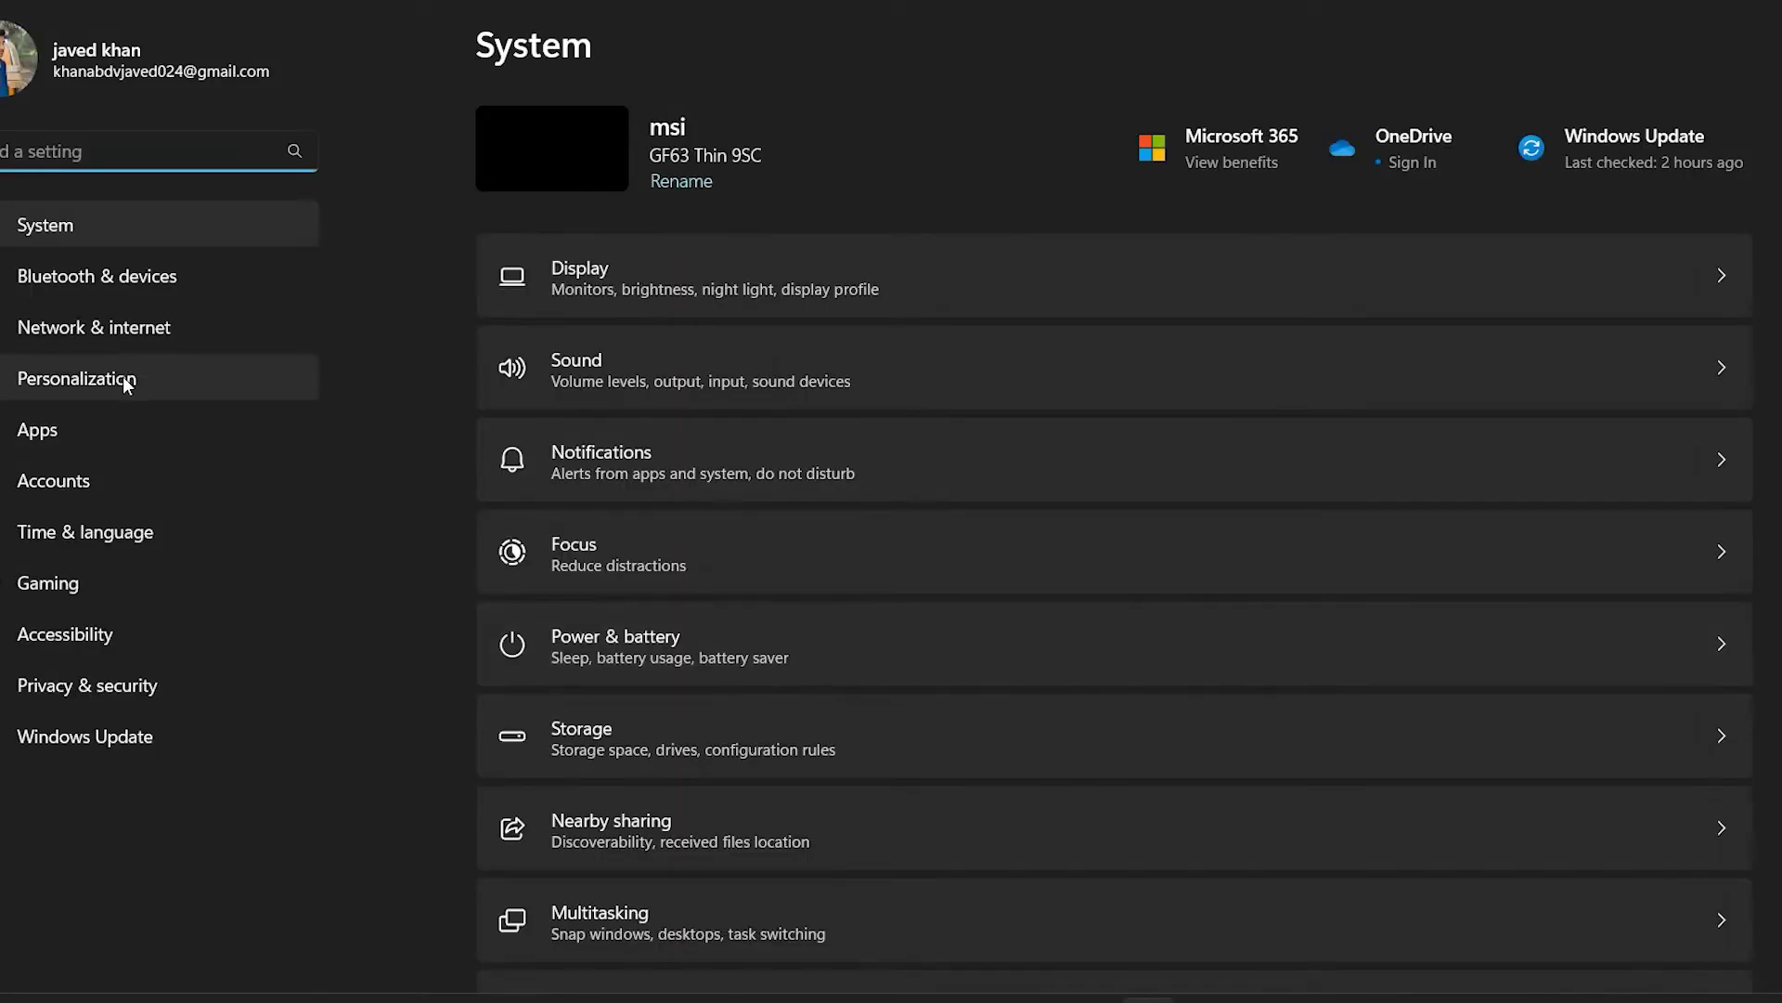
pyautogui.click(126, 379)
pyautogui.scroll(-3, 838, 668)
pyautogui.click(767, 642)
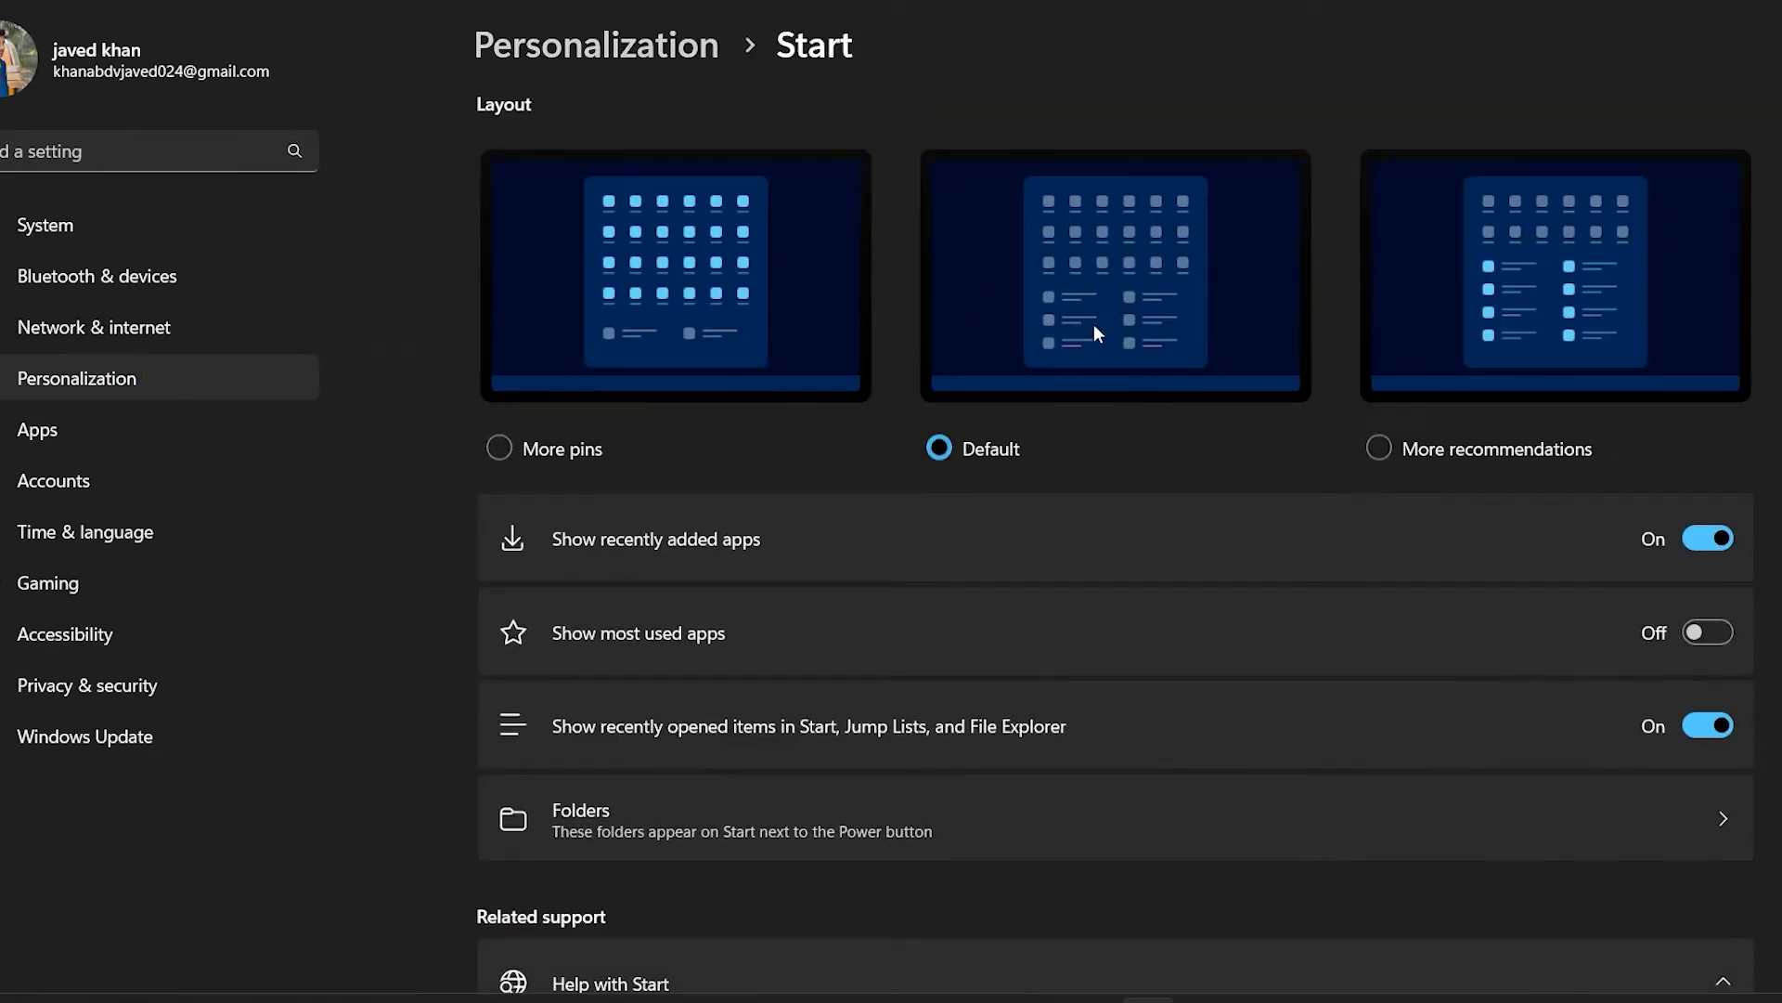
pyautogui.click(517, 449)
pyautogui.click(703, 998)
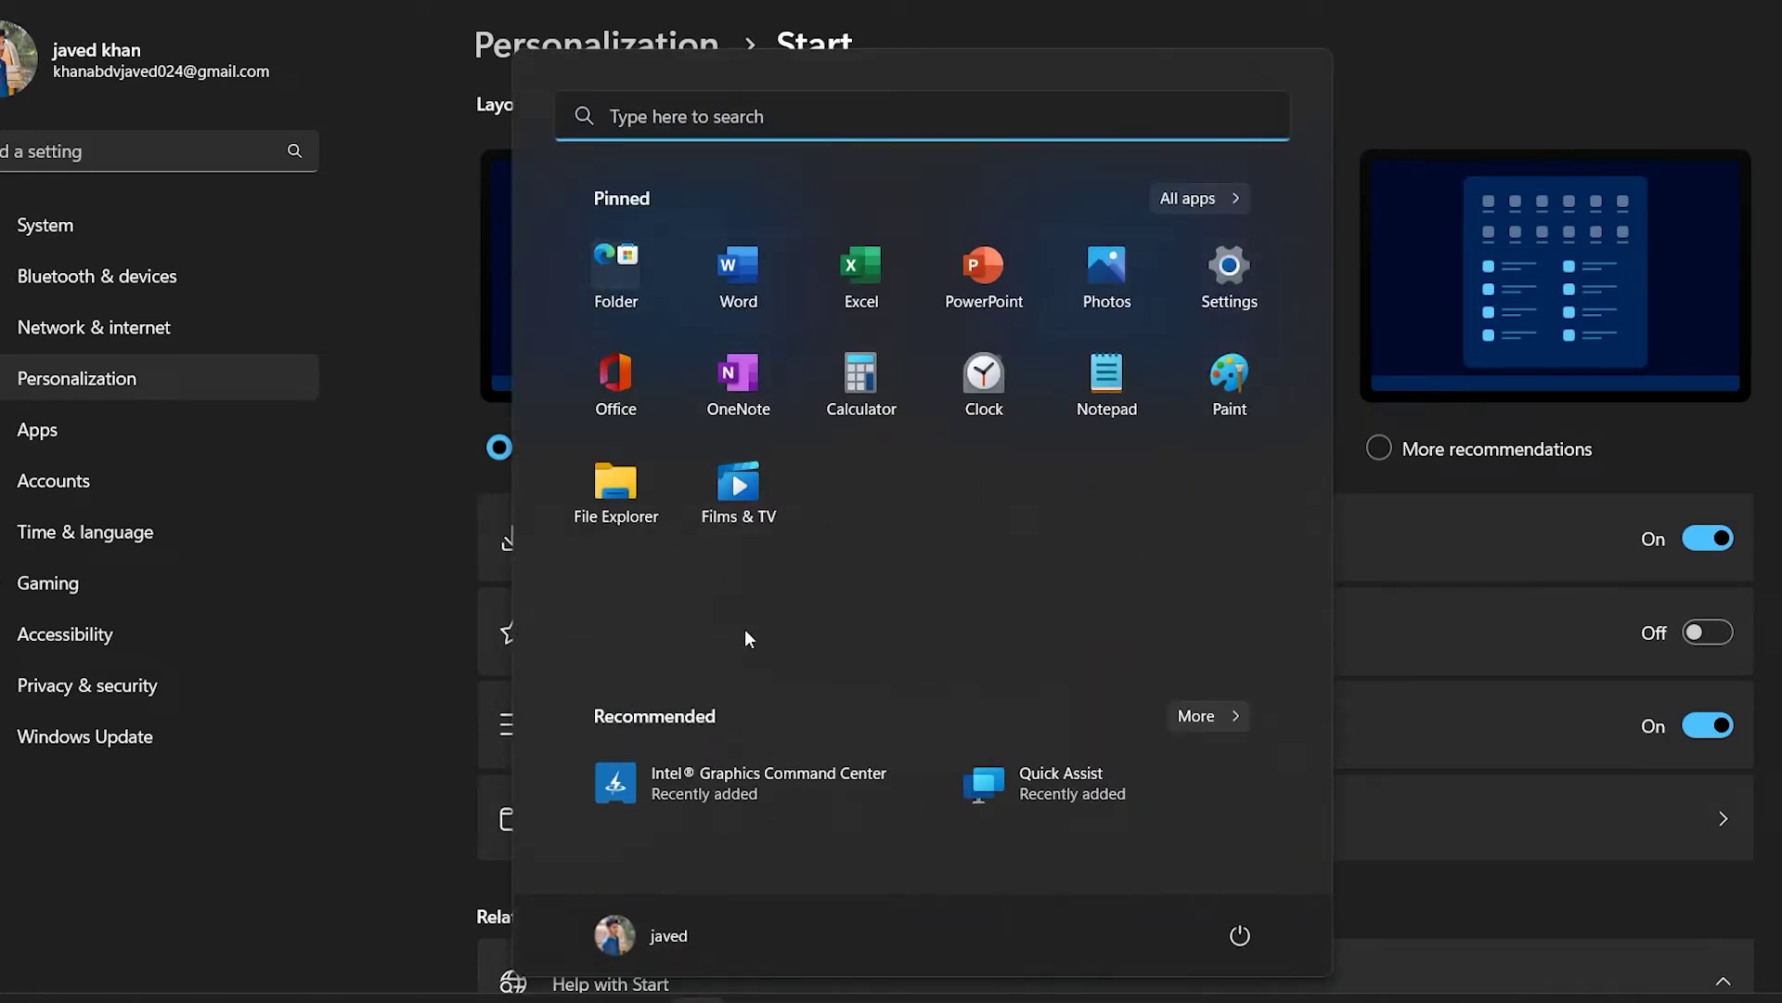
# Change the Start layout to More recommendations and preview the Start menu.
pyautogui.click(1474, 445)
pyautogui.click(1476, 445)
pyautogui.press('super')
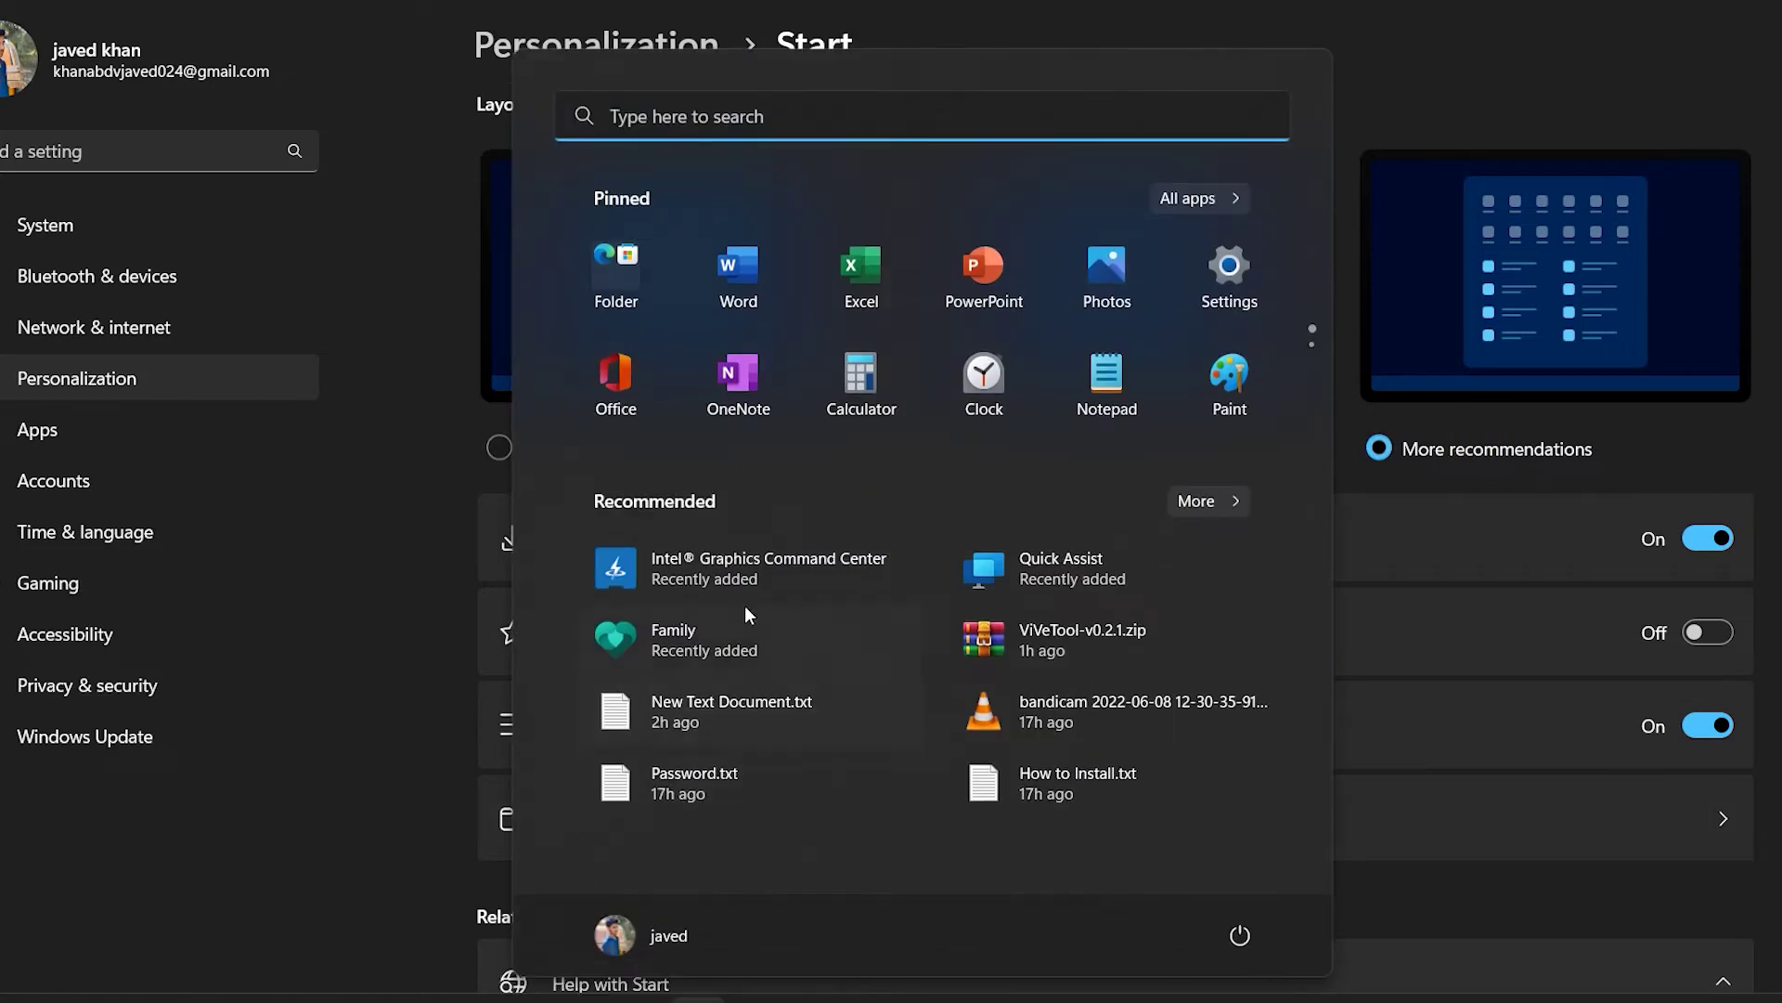
# Change the Start layout to Default and preview the Start menu.
pyautogui.click(1652, 315)
pyautogui.click(1151, 288)
pyautogui.press('super')
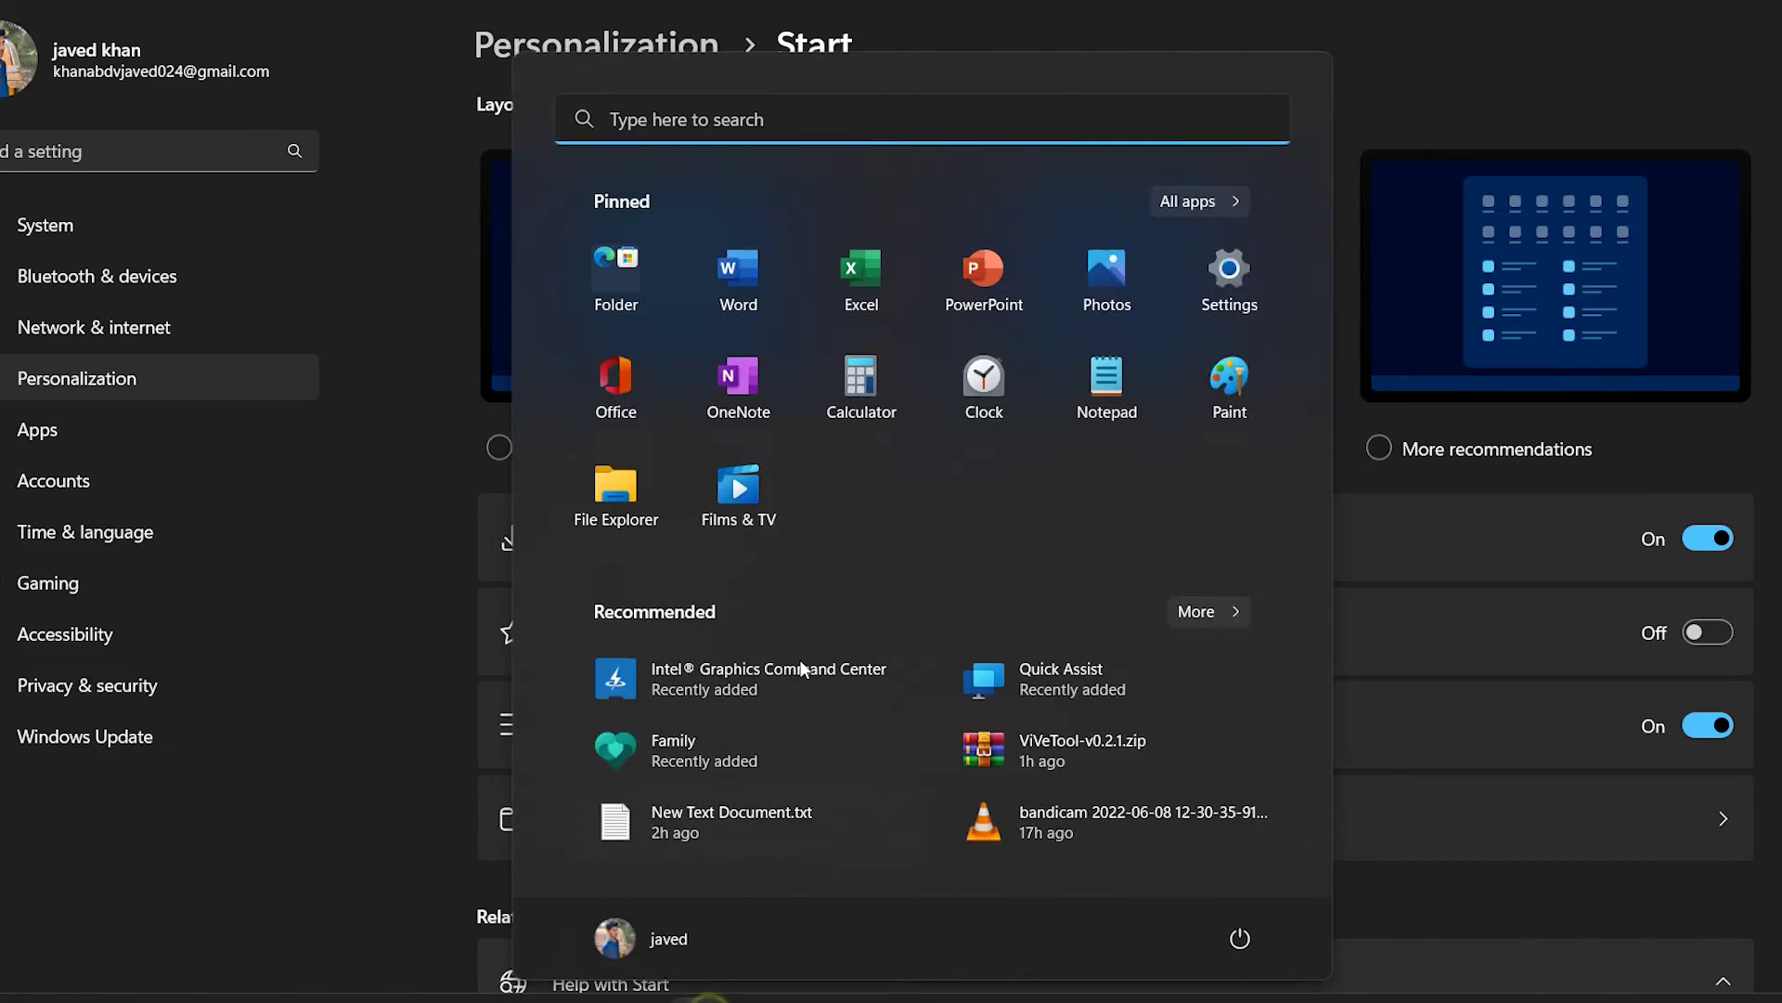
# Close the Start menu preview and set the Start layout back to More pins.
pyautogui.click(1410, 406)
pyautogui.click(1410, 407)
pyautogui.click(628, 400)
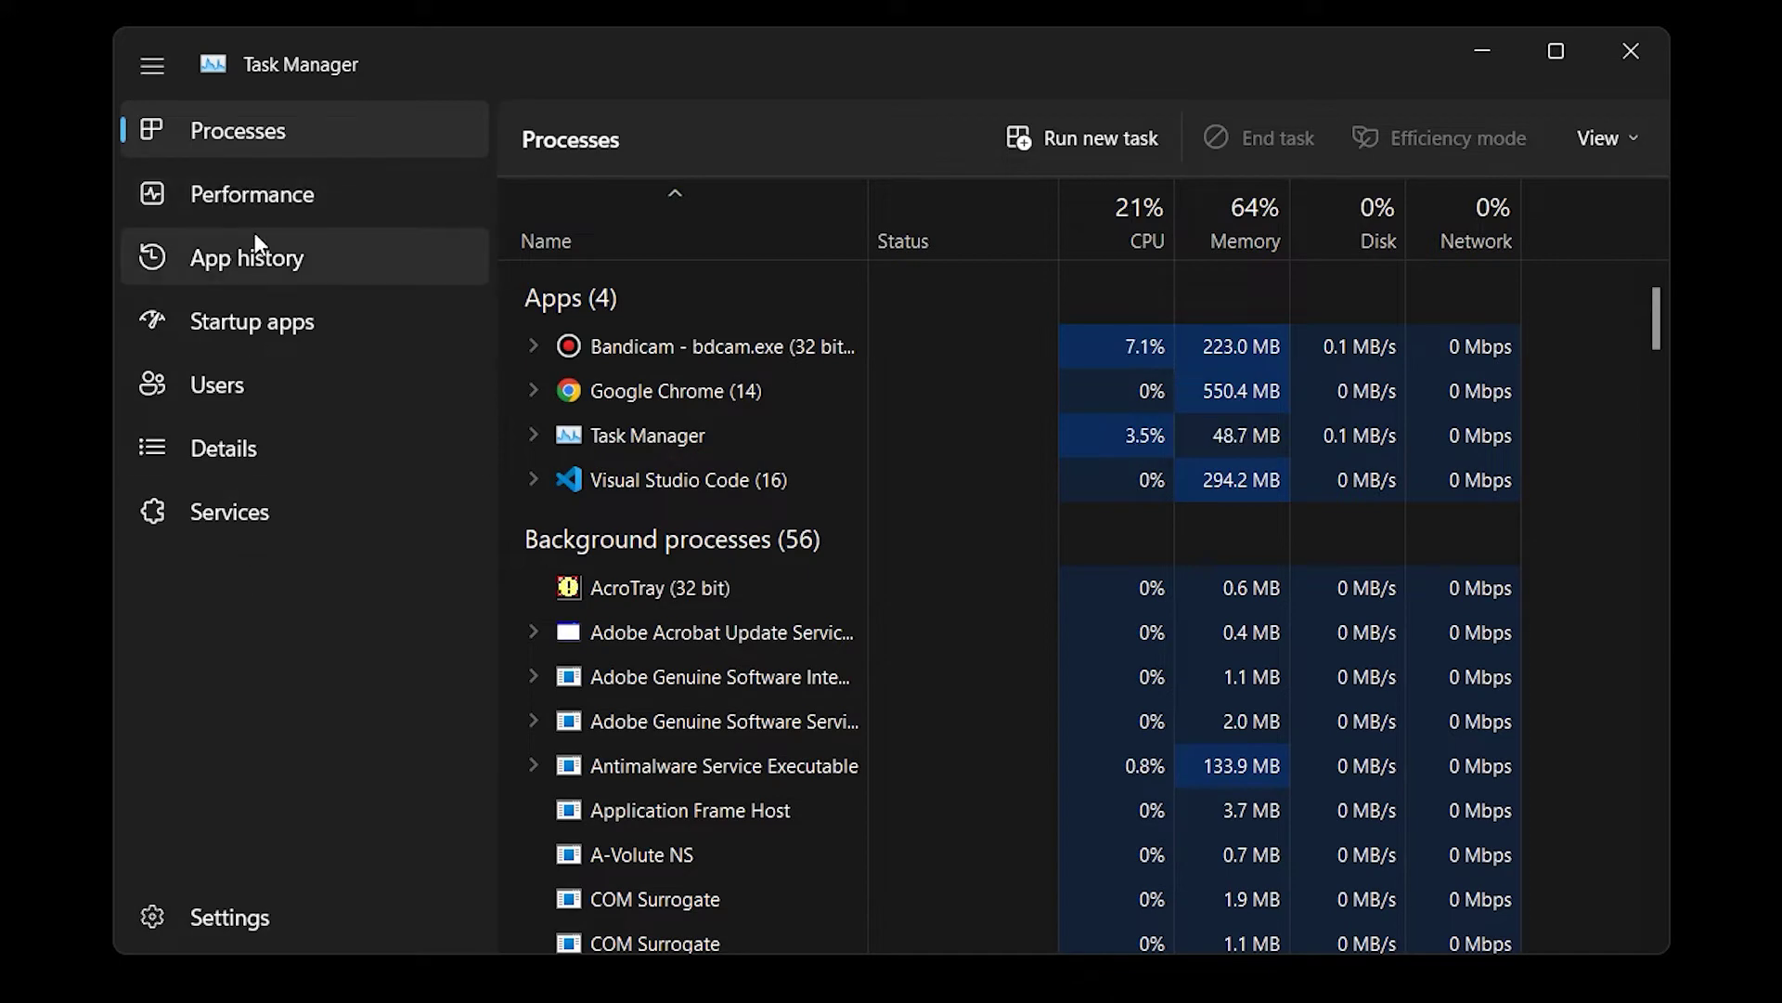
# Browse the process list in Task Manager and bring up the options for a background process.
pyautogui.scroll(-4, 705, 557)
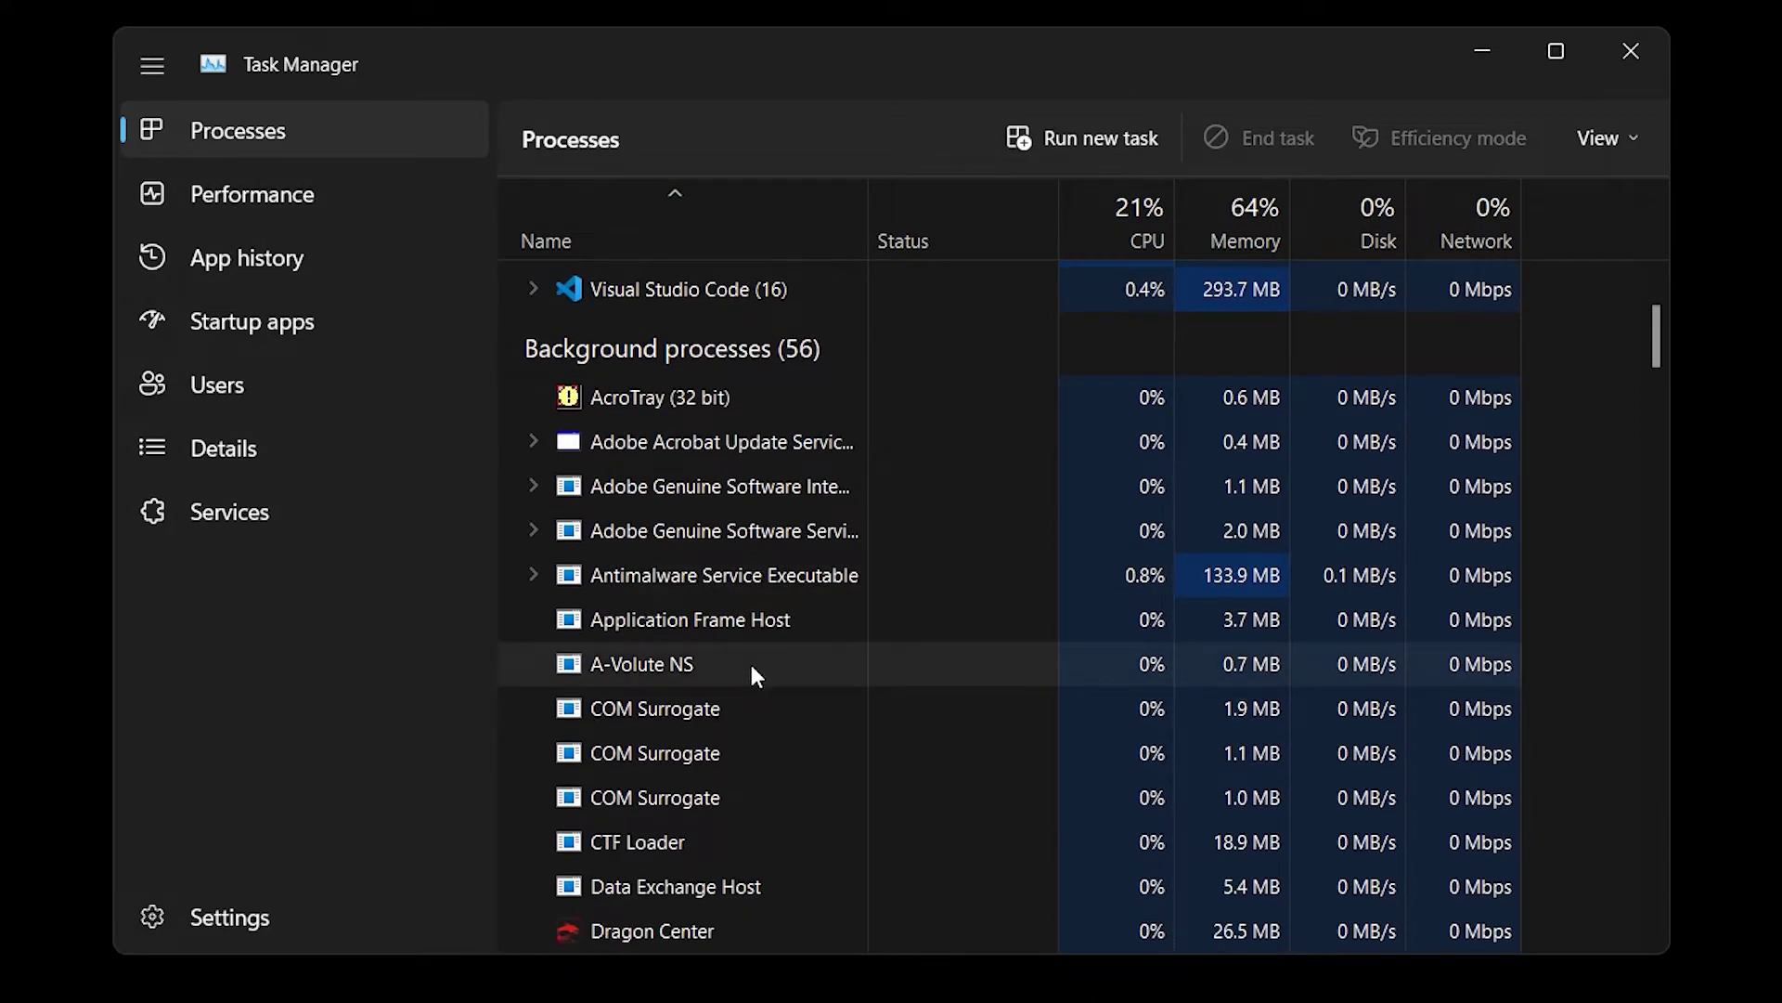
pyautogui.scroll(-6, 755, 662)
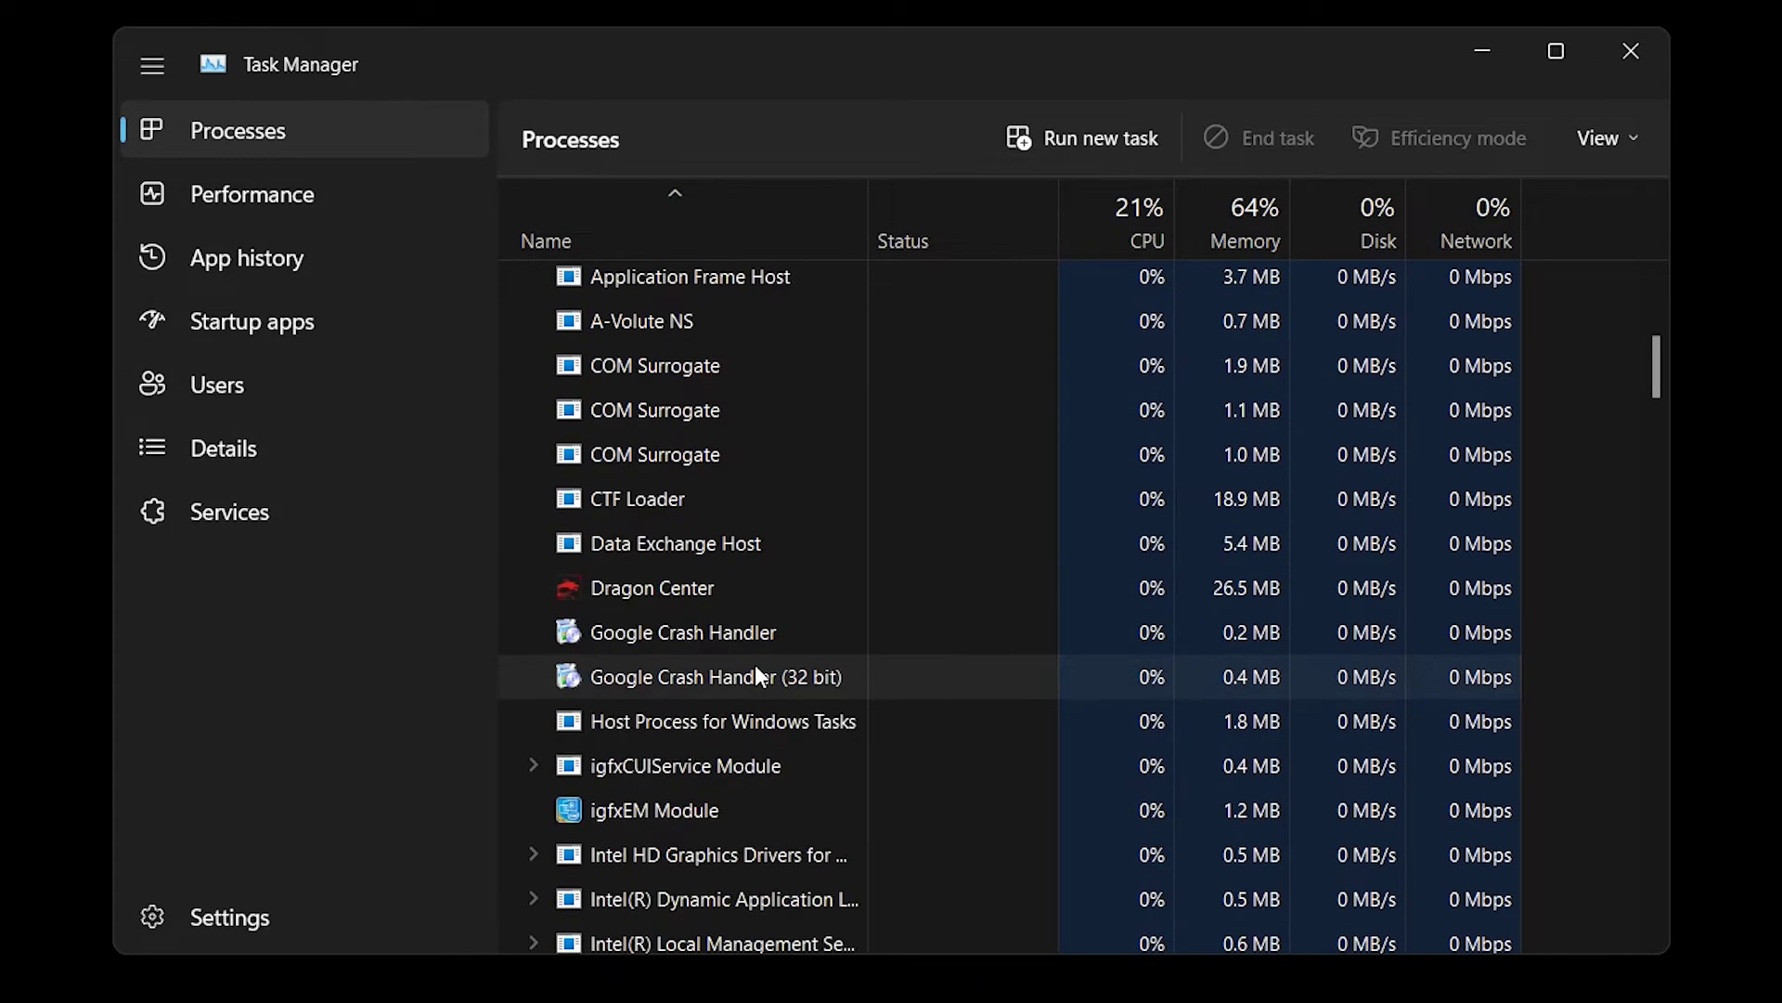
pyautogui.scroll(-3, 755, 666)
pyautogui.scroll(7, 724, 724)
pyautogui.rightClick(652, 852)
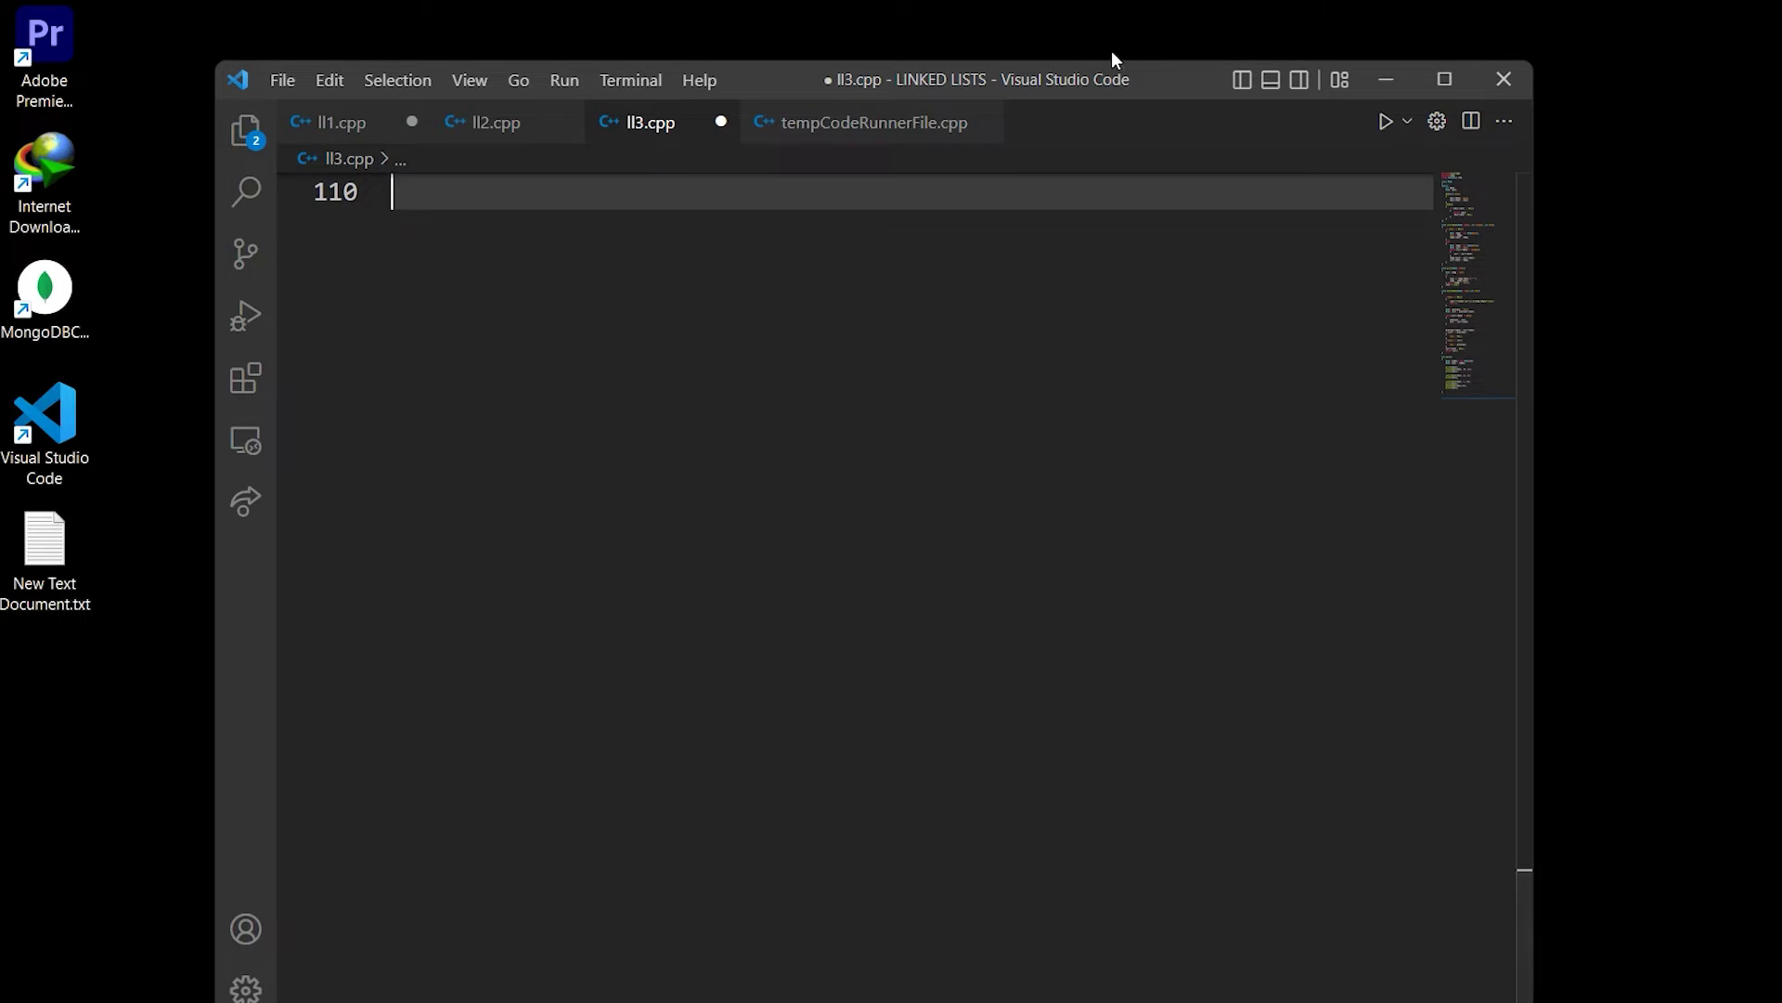
# Reposition the Visual Studio Code window on the desktop.
pyautogui.moveTo(1154, 81); pyautogui.dragTo(962, 80)
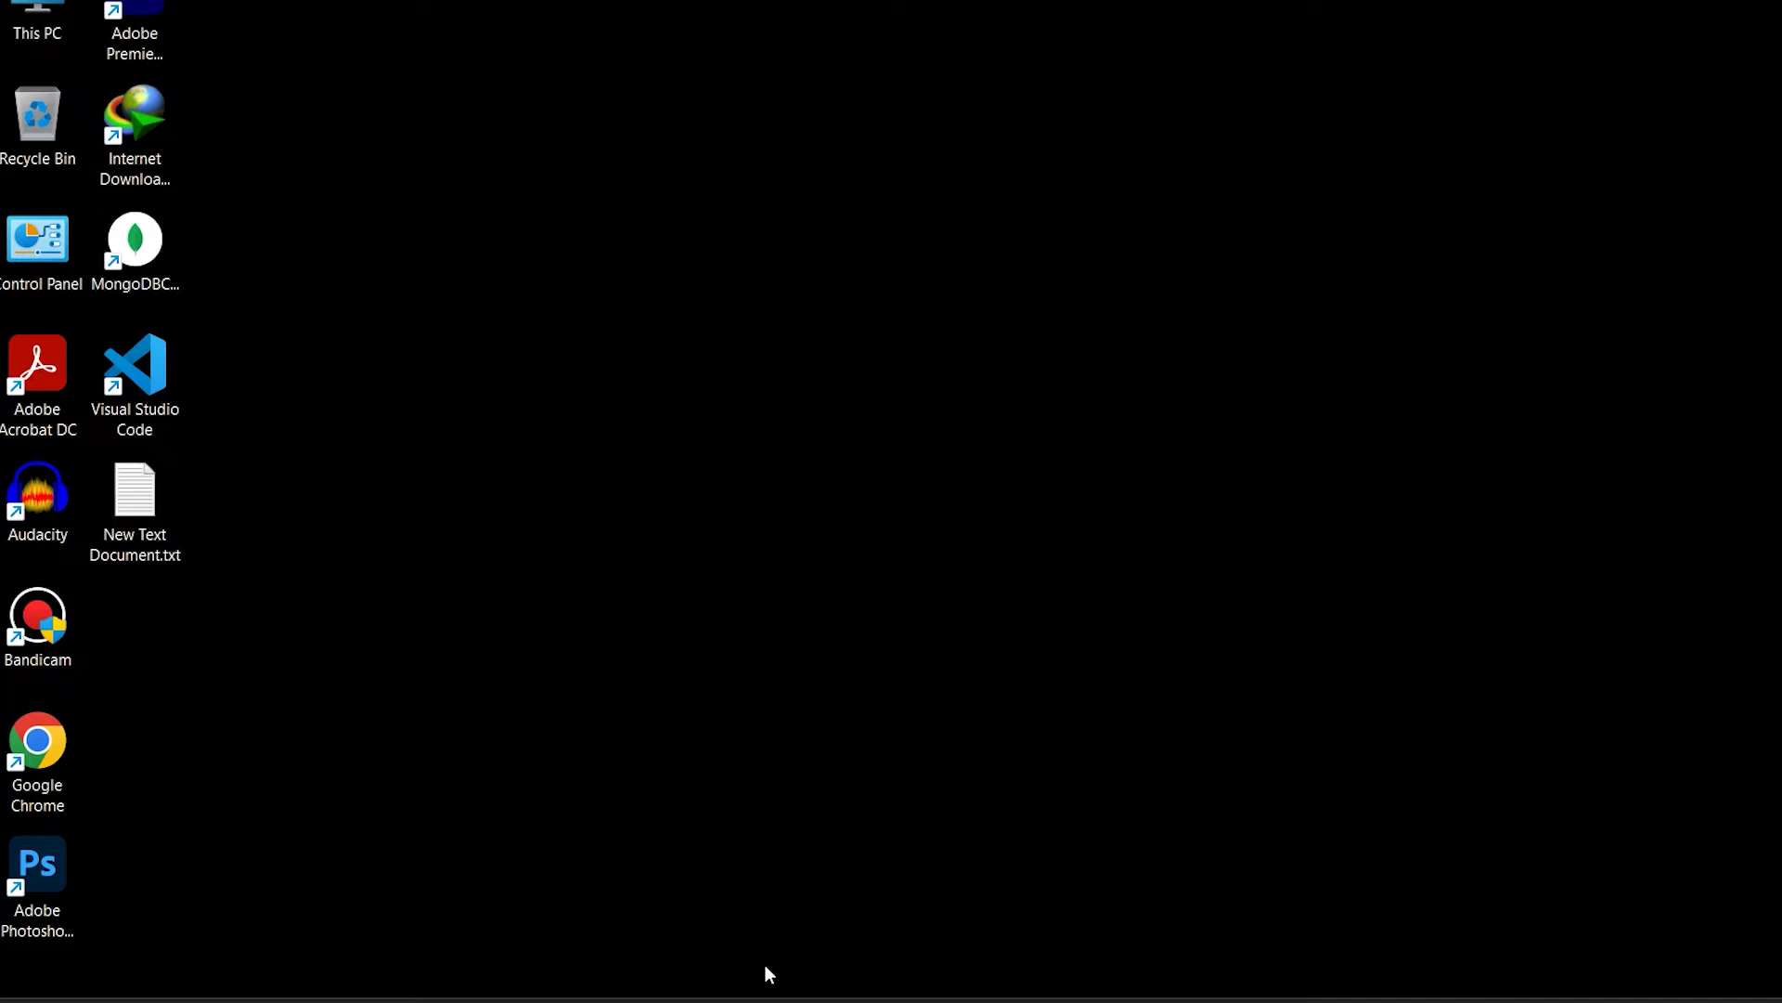
# Open the Touchpad page under Bluetooth & devices in Windows Settings.
pyautogui.press('super')
pyautogui.click(1281, 276)
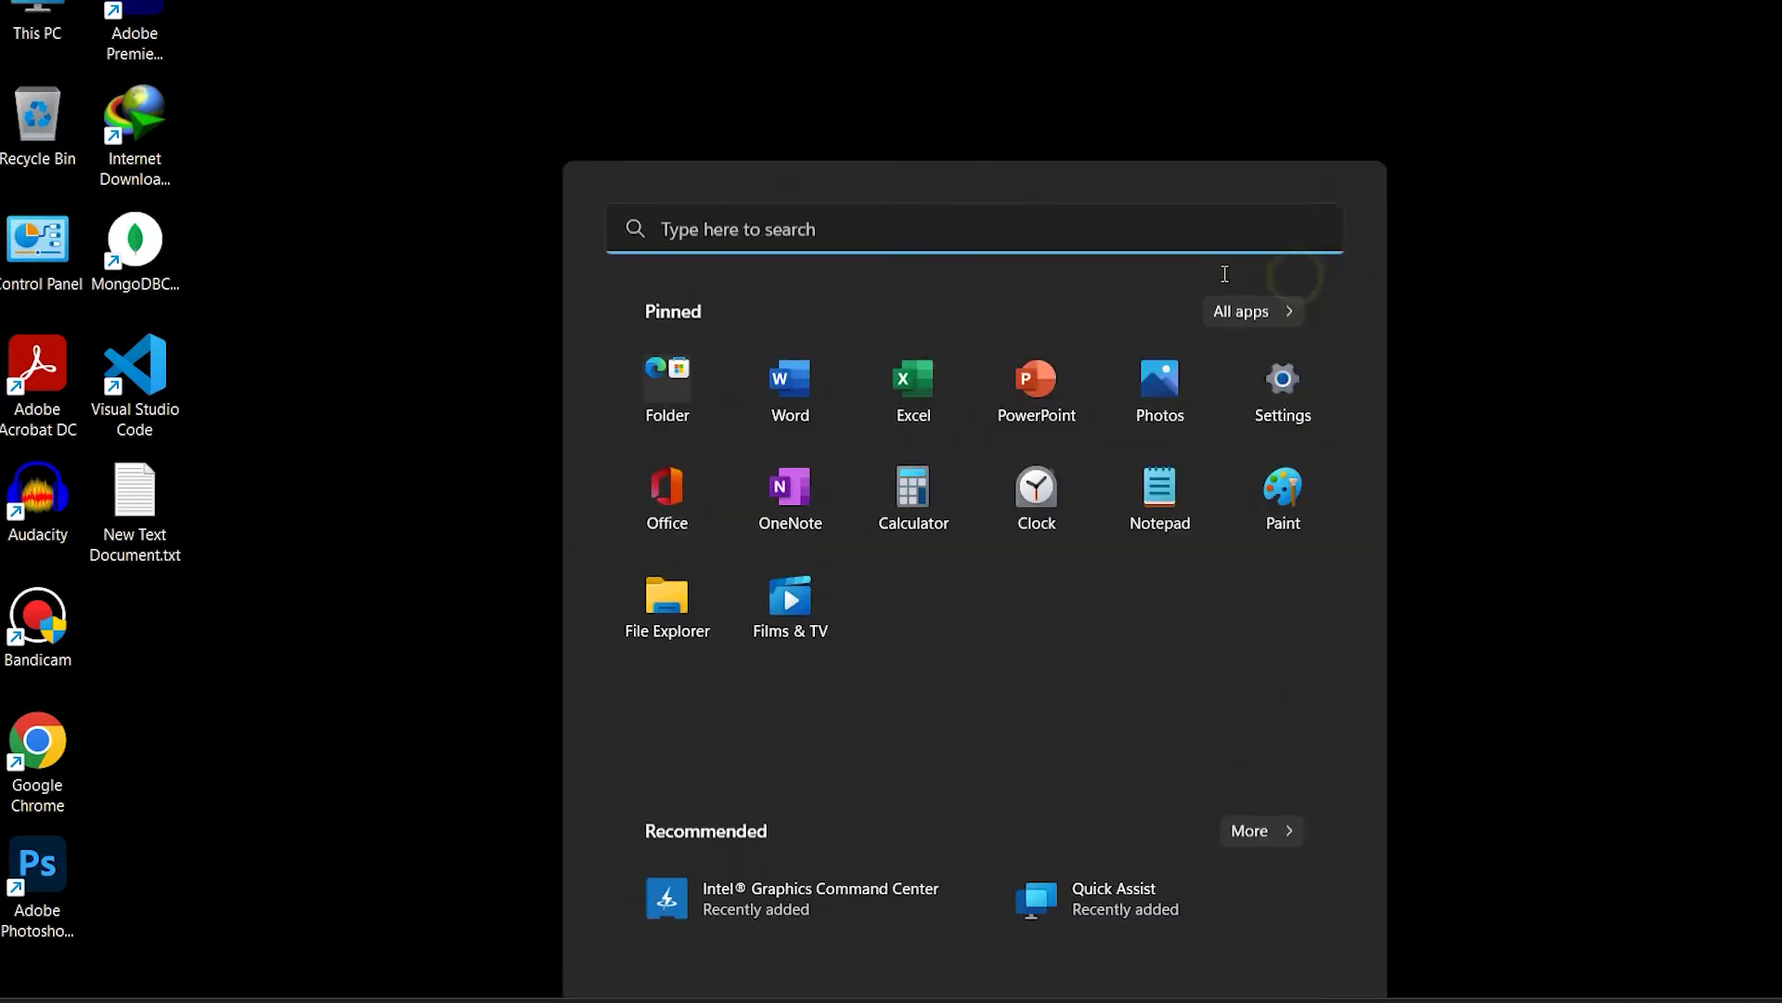
pyautogui.click(135, 283)
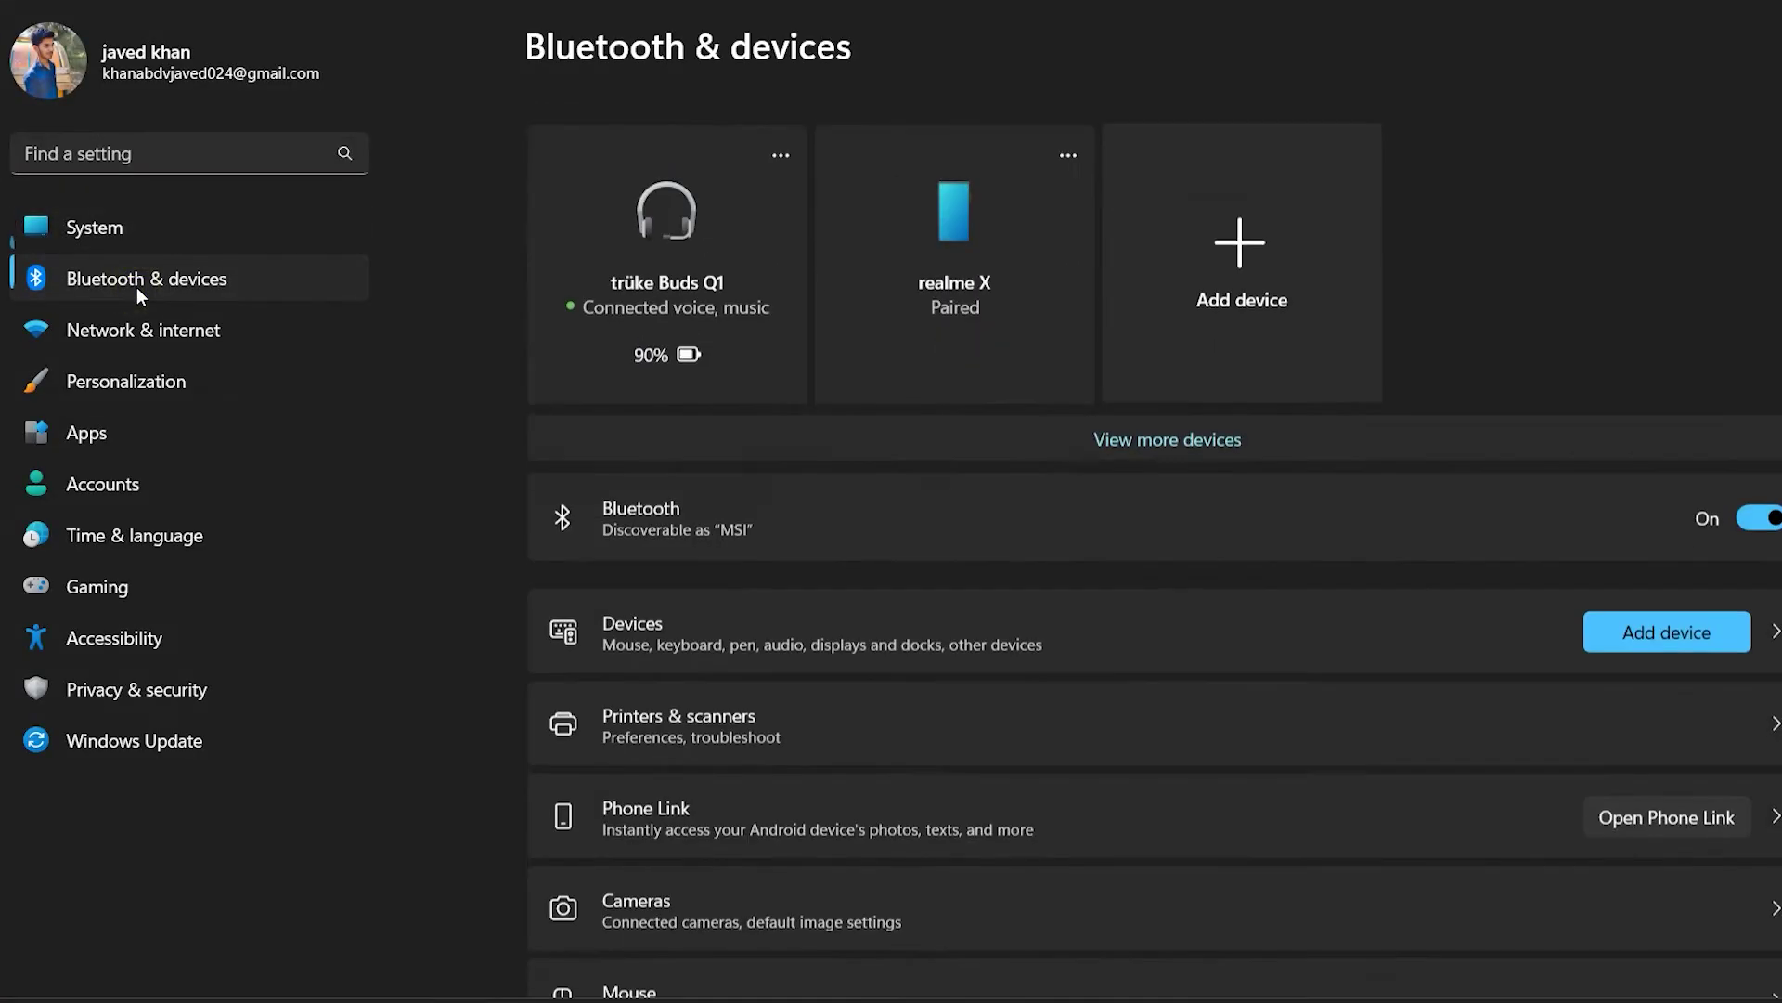
pyautogui.scroll(-2, 682, 737)
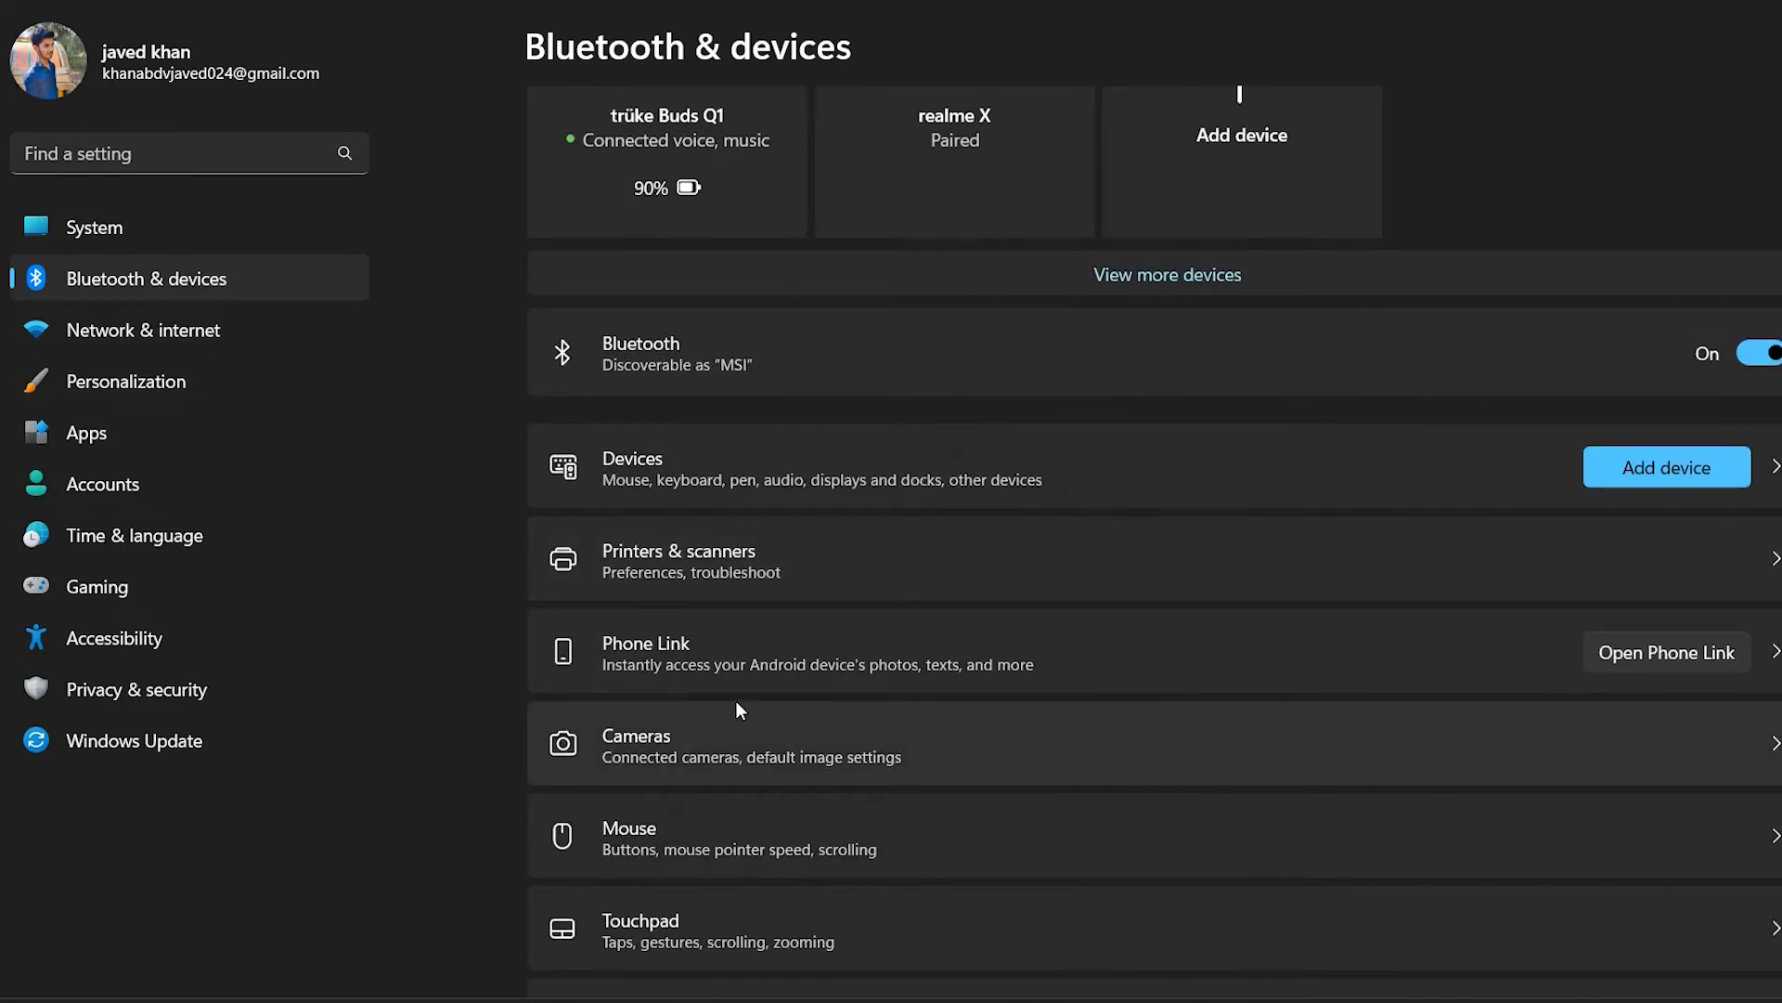
pyautogui.scroll(-3, 735, 702)
pyautogui.click(759, 650)
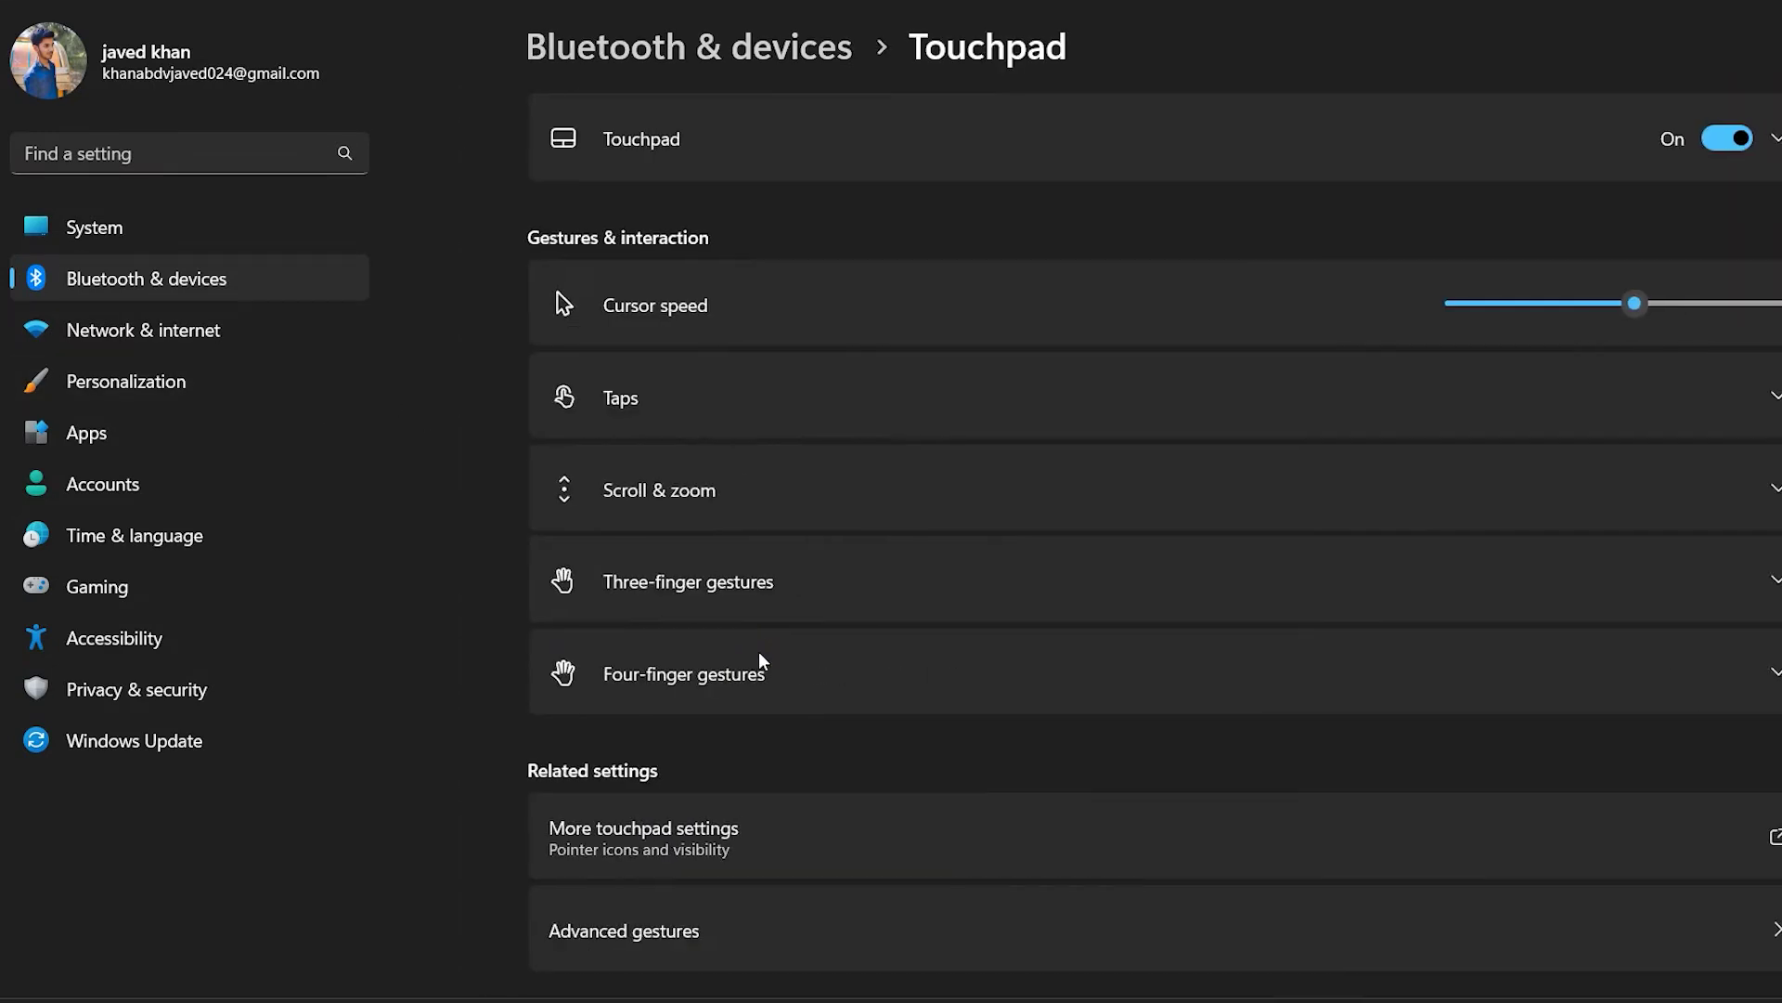
# Open the touchpad's Advanced gestures and review the three-finger and four-finger gesture assignments.
pyautogui.scroll(-3, 688, 630)
pyautogui.click(685, 661)
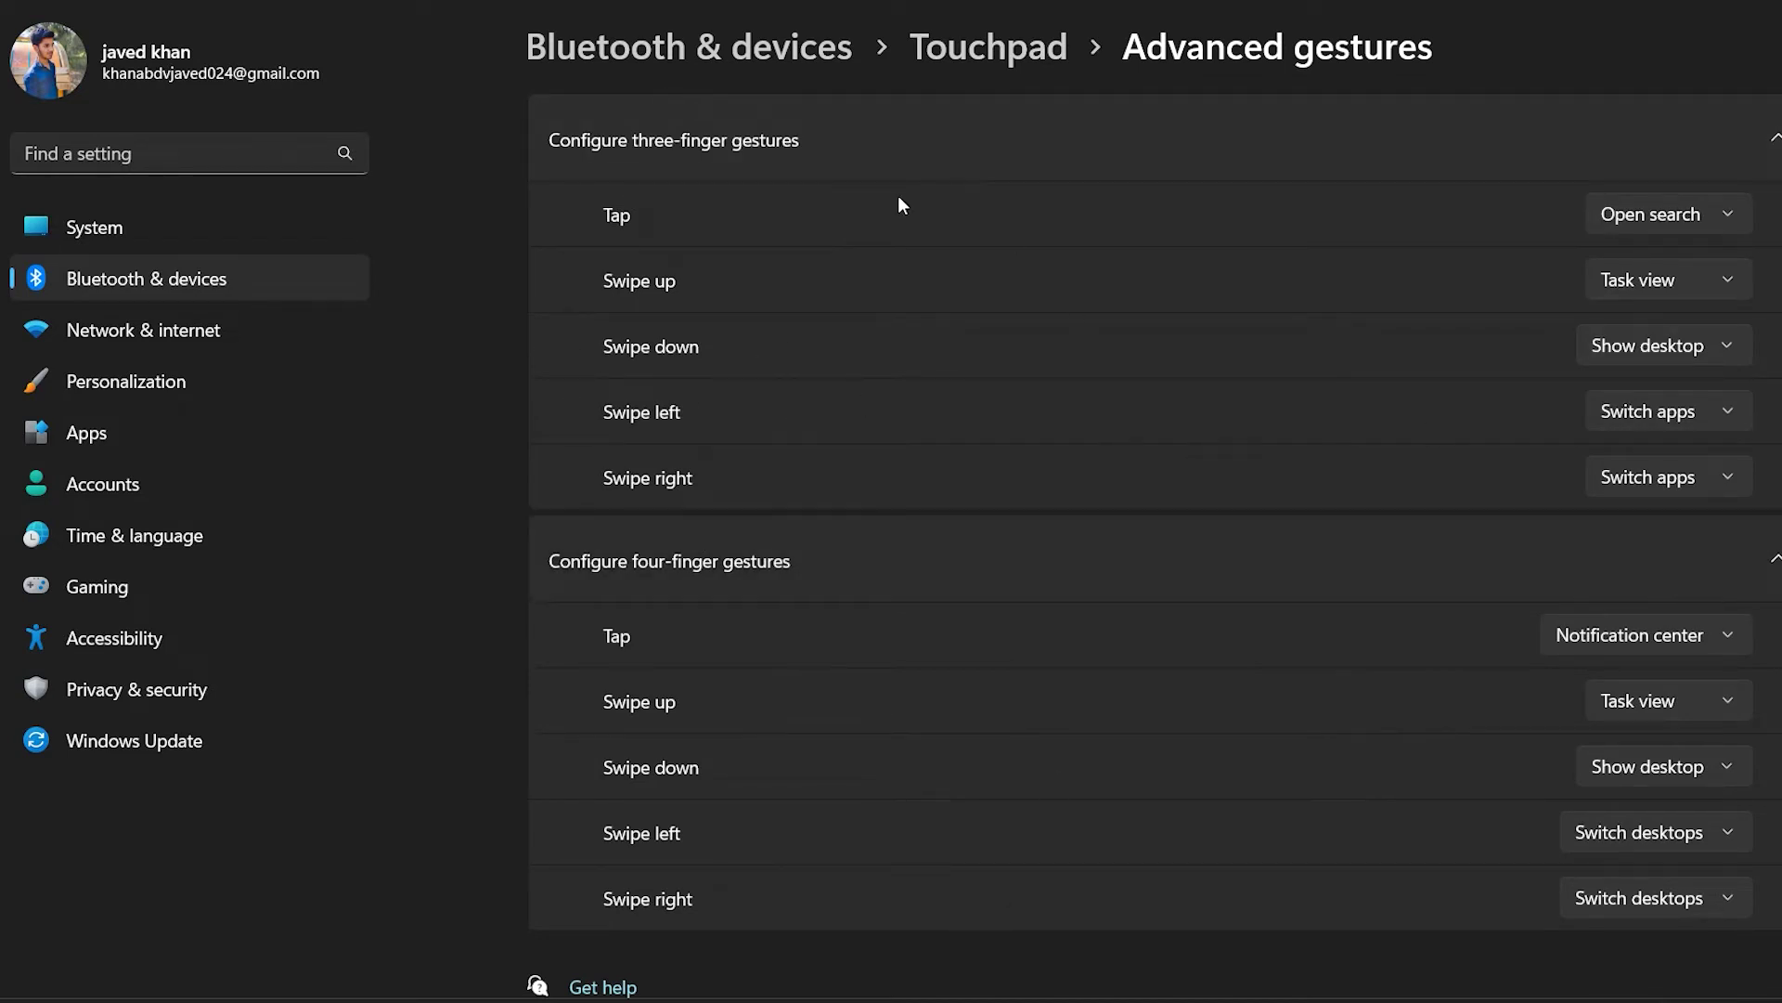
pyautogui.scroll(-1, 826, 585)
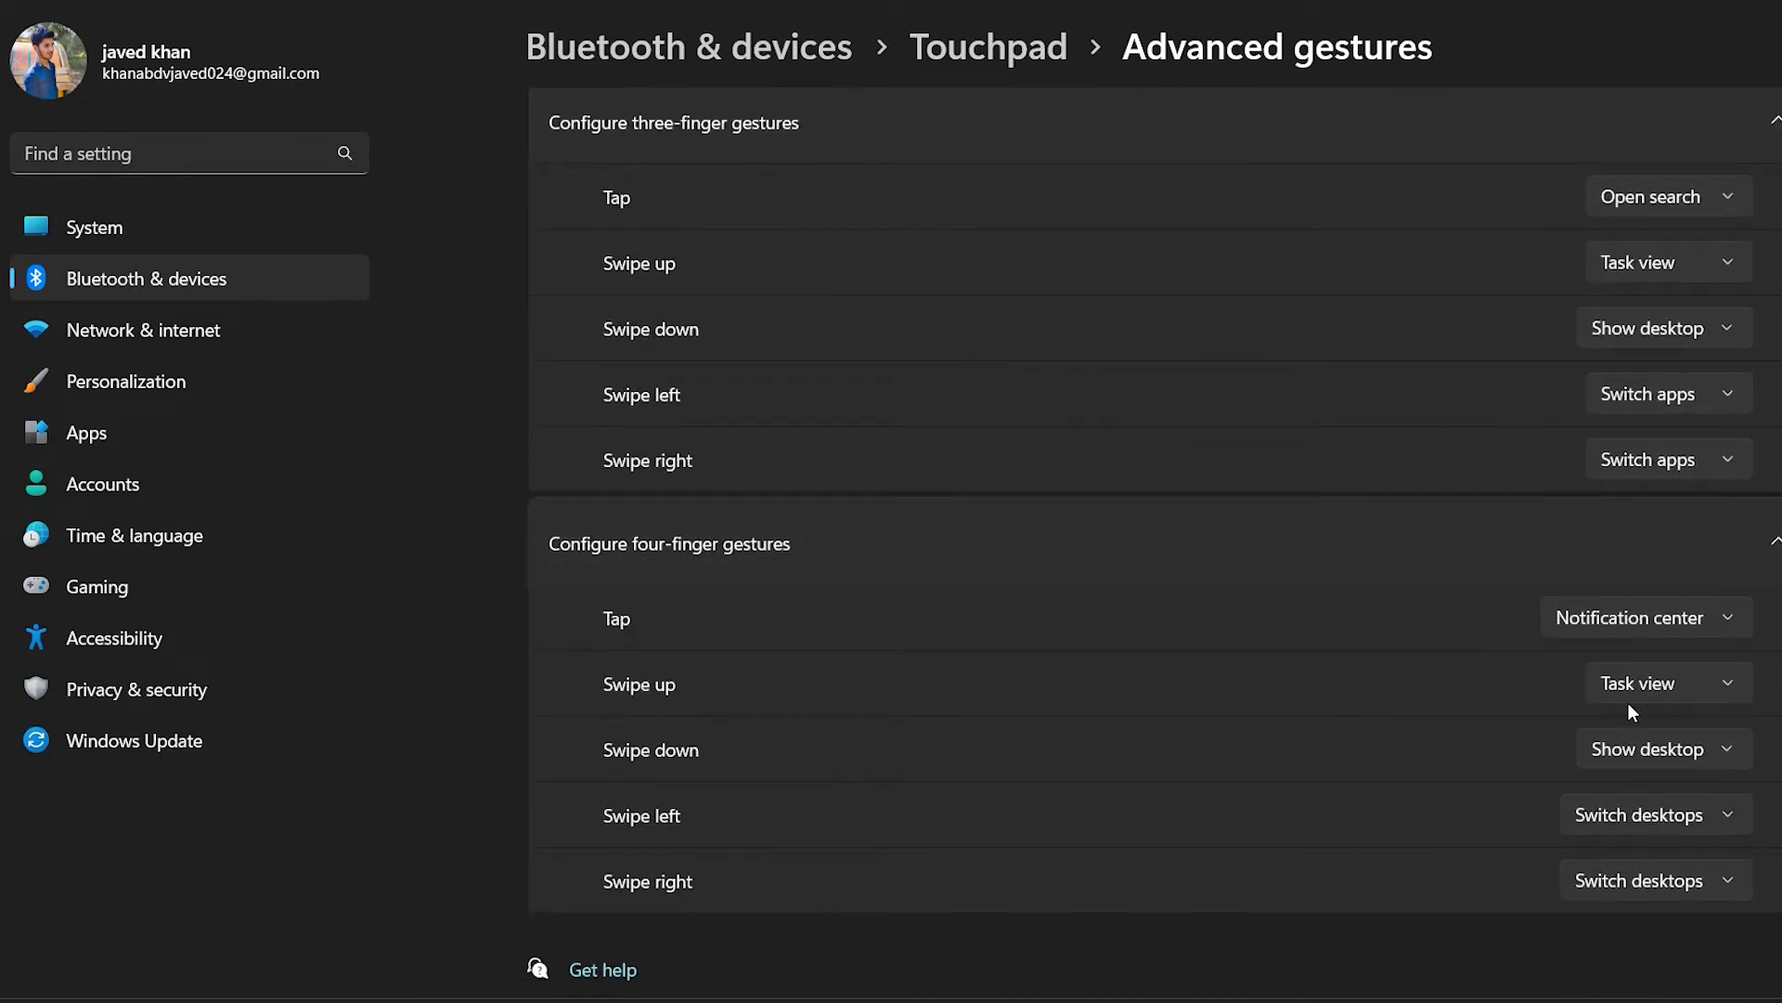
# Examine the actions available for the three-finger tap and swipe-up gestures without changing either assignment.
pyautogui.scroll(1, 1620, 698)
pyautogui.click(1680, 206)
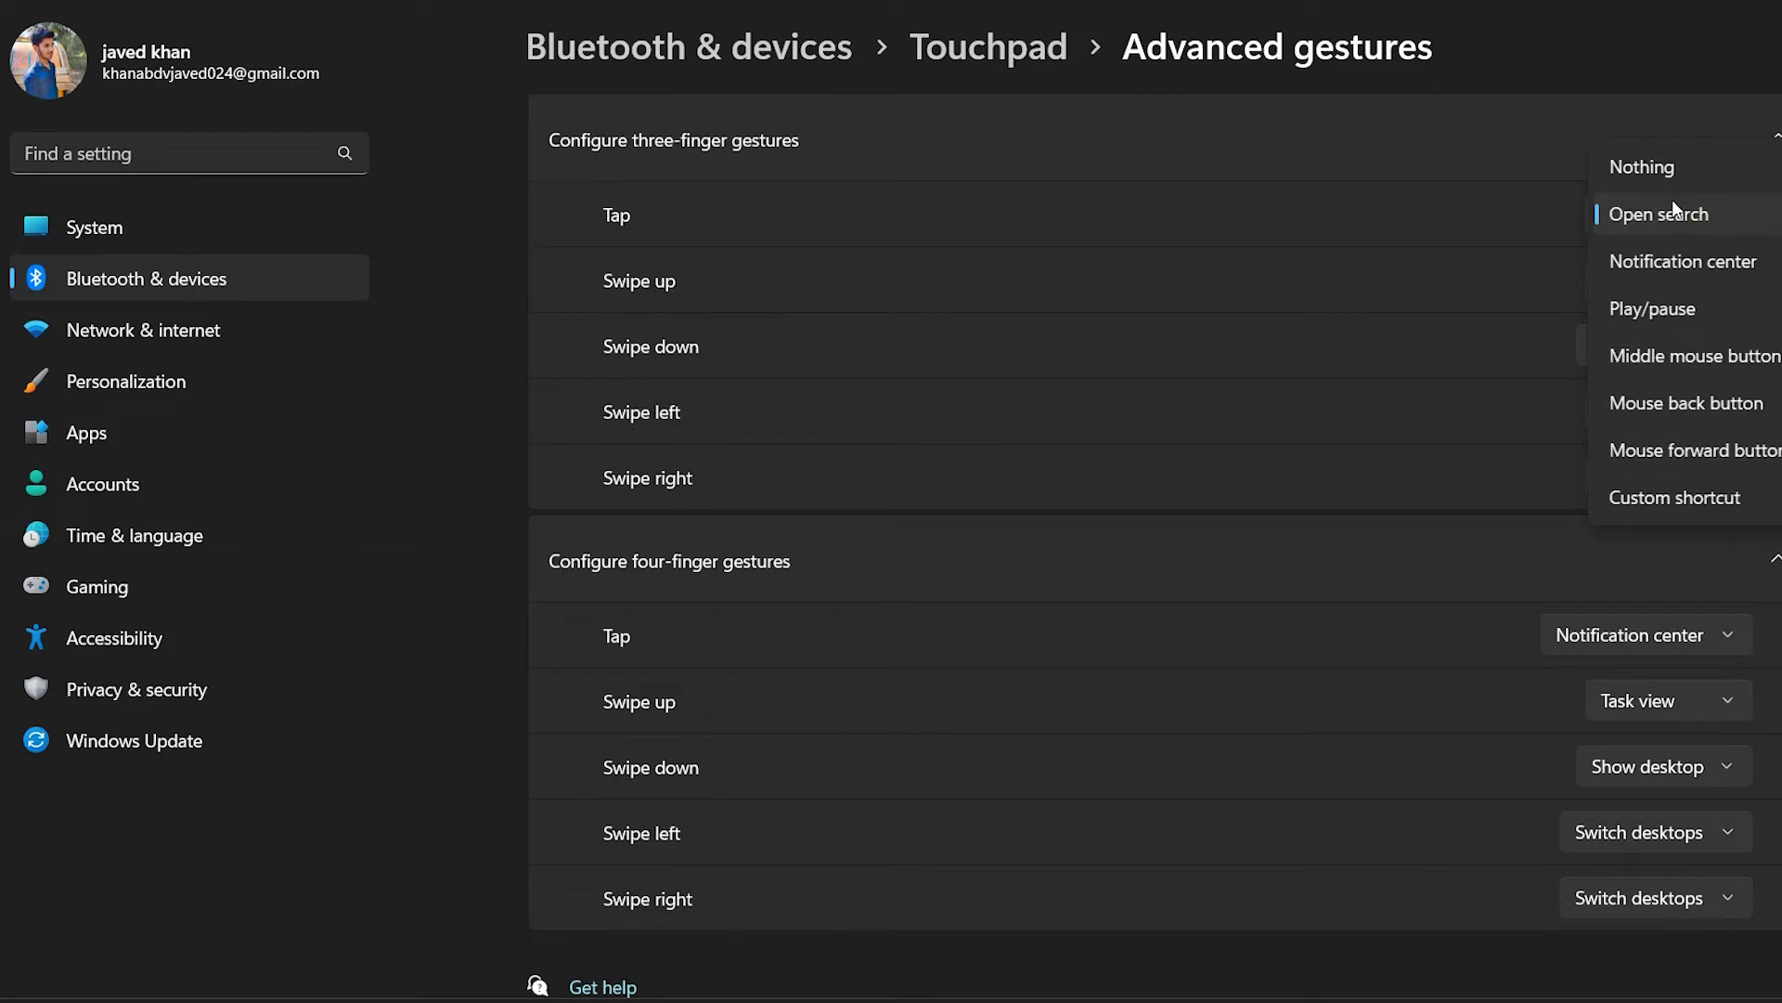
pyautogui.click(1504, 232)
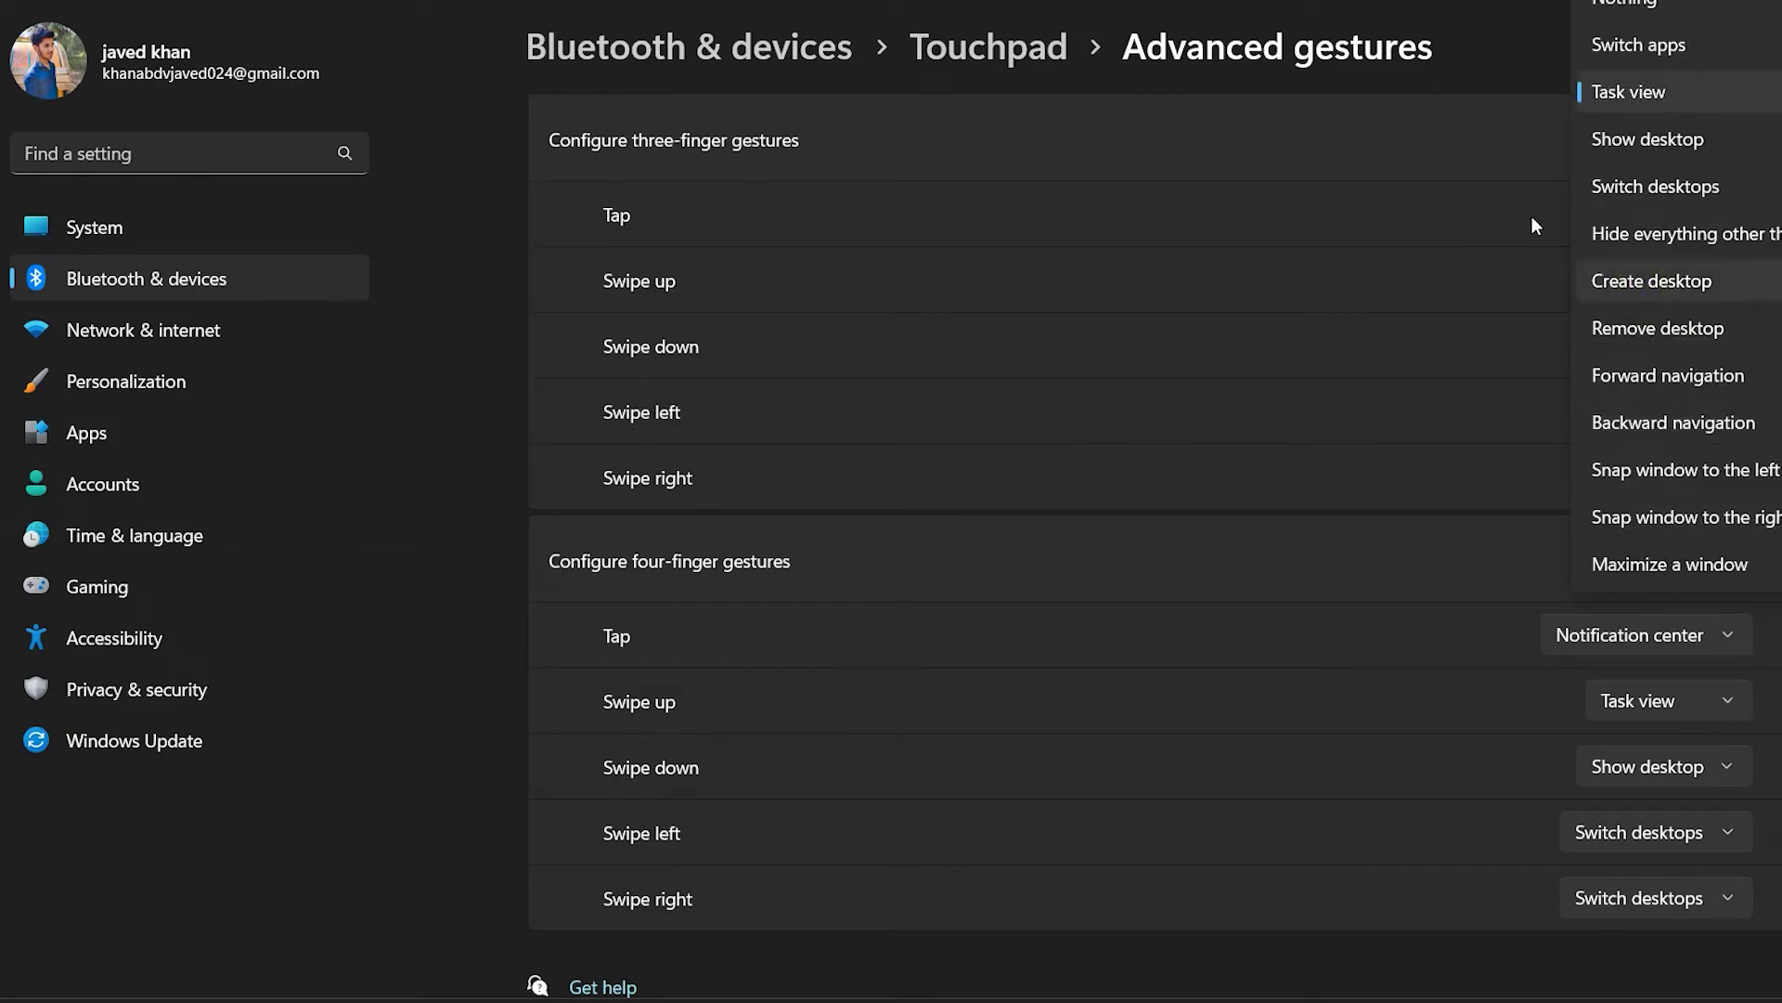
pyautogui.click(1426, 260)
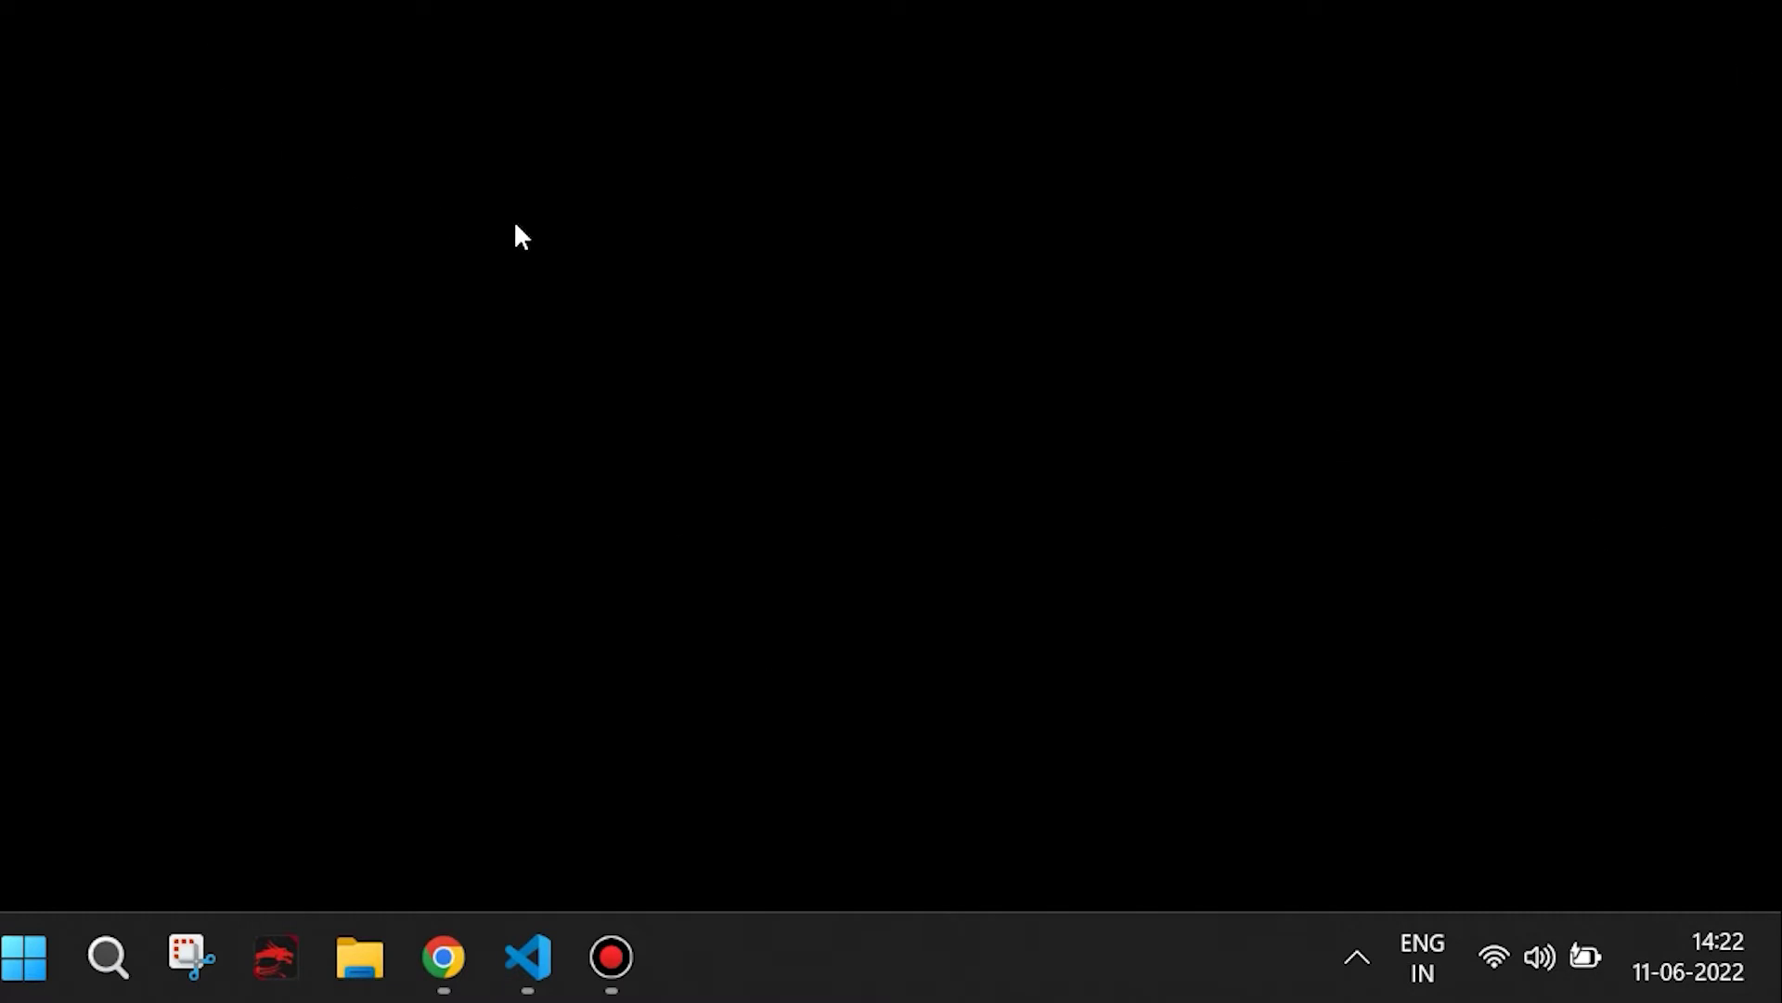
# Set the focus session in the notification center to 90 minutes and start it.
pyautogui.click(1691, 966)
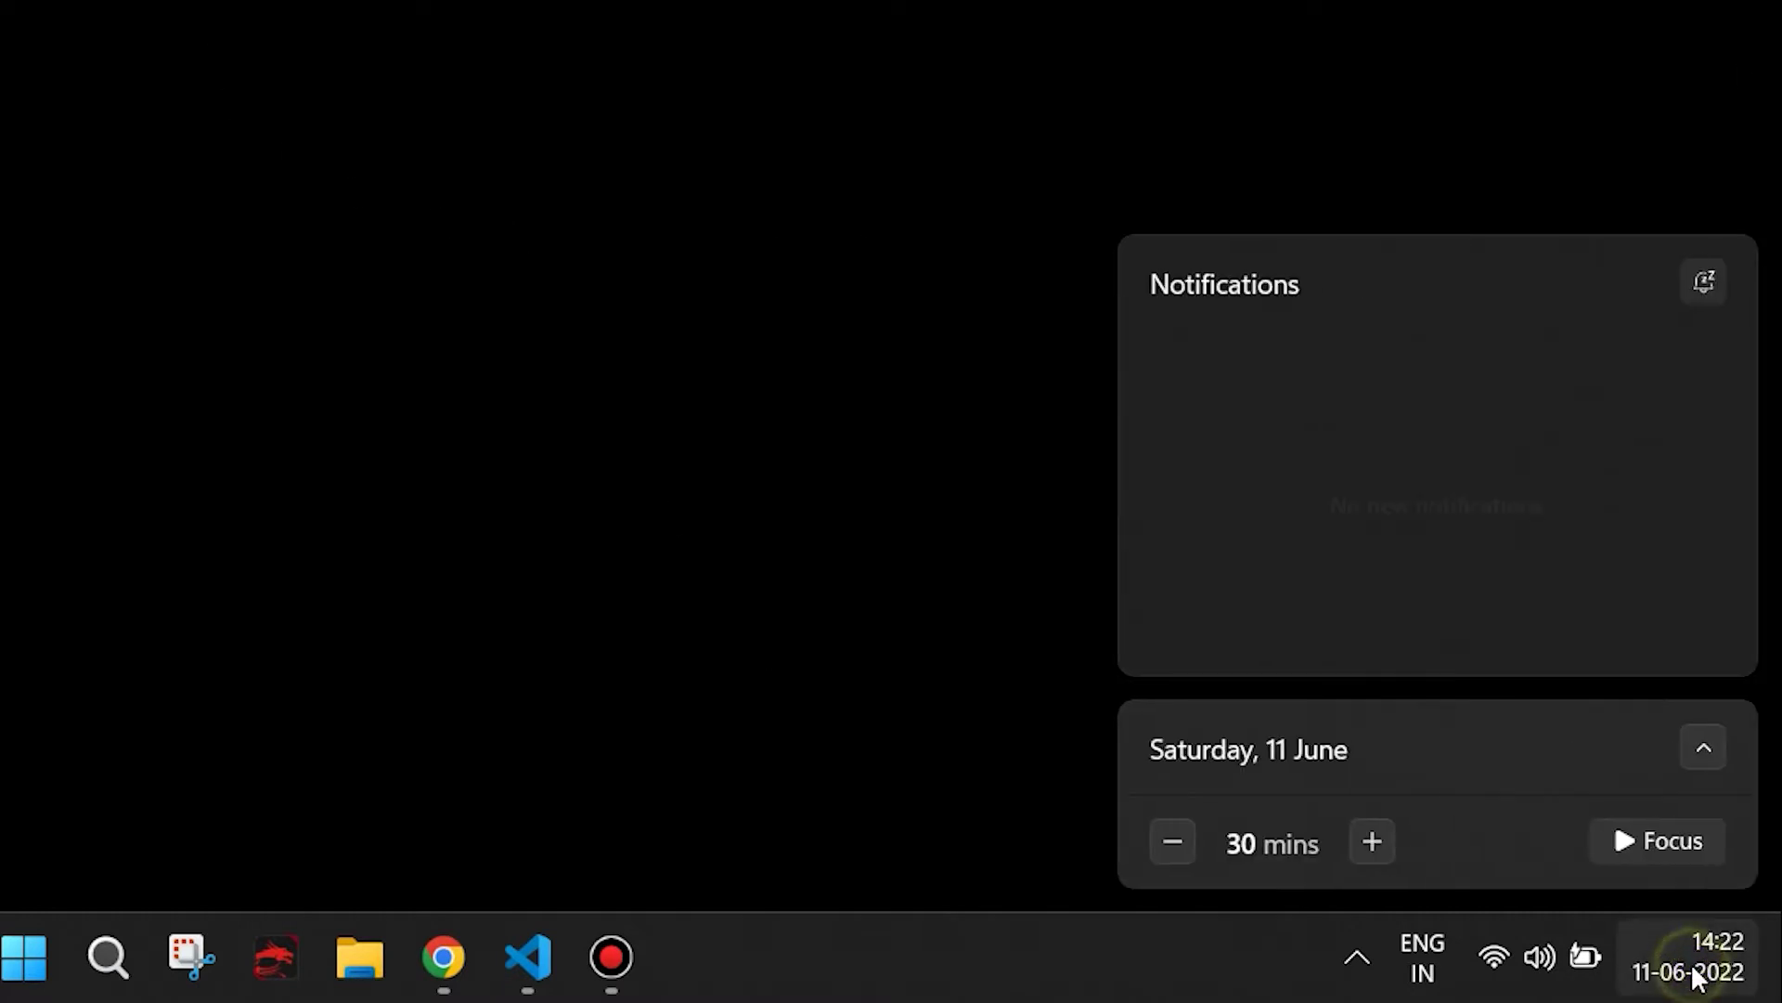
pyautogui.click(1372, 844)
pyautogui.click(1372, 844)
pyautogui.click(1371, 844)
pyautogui.click(1372, 844)
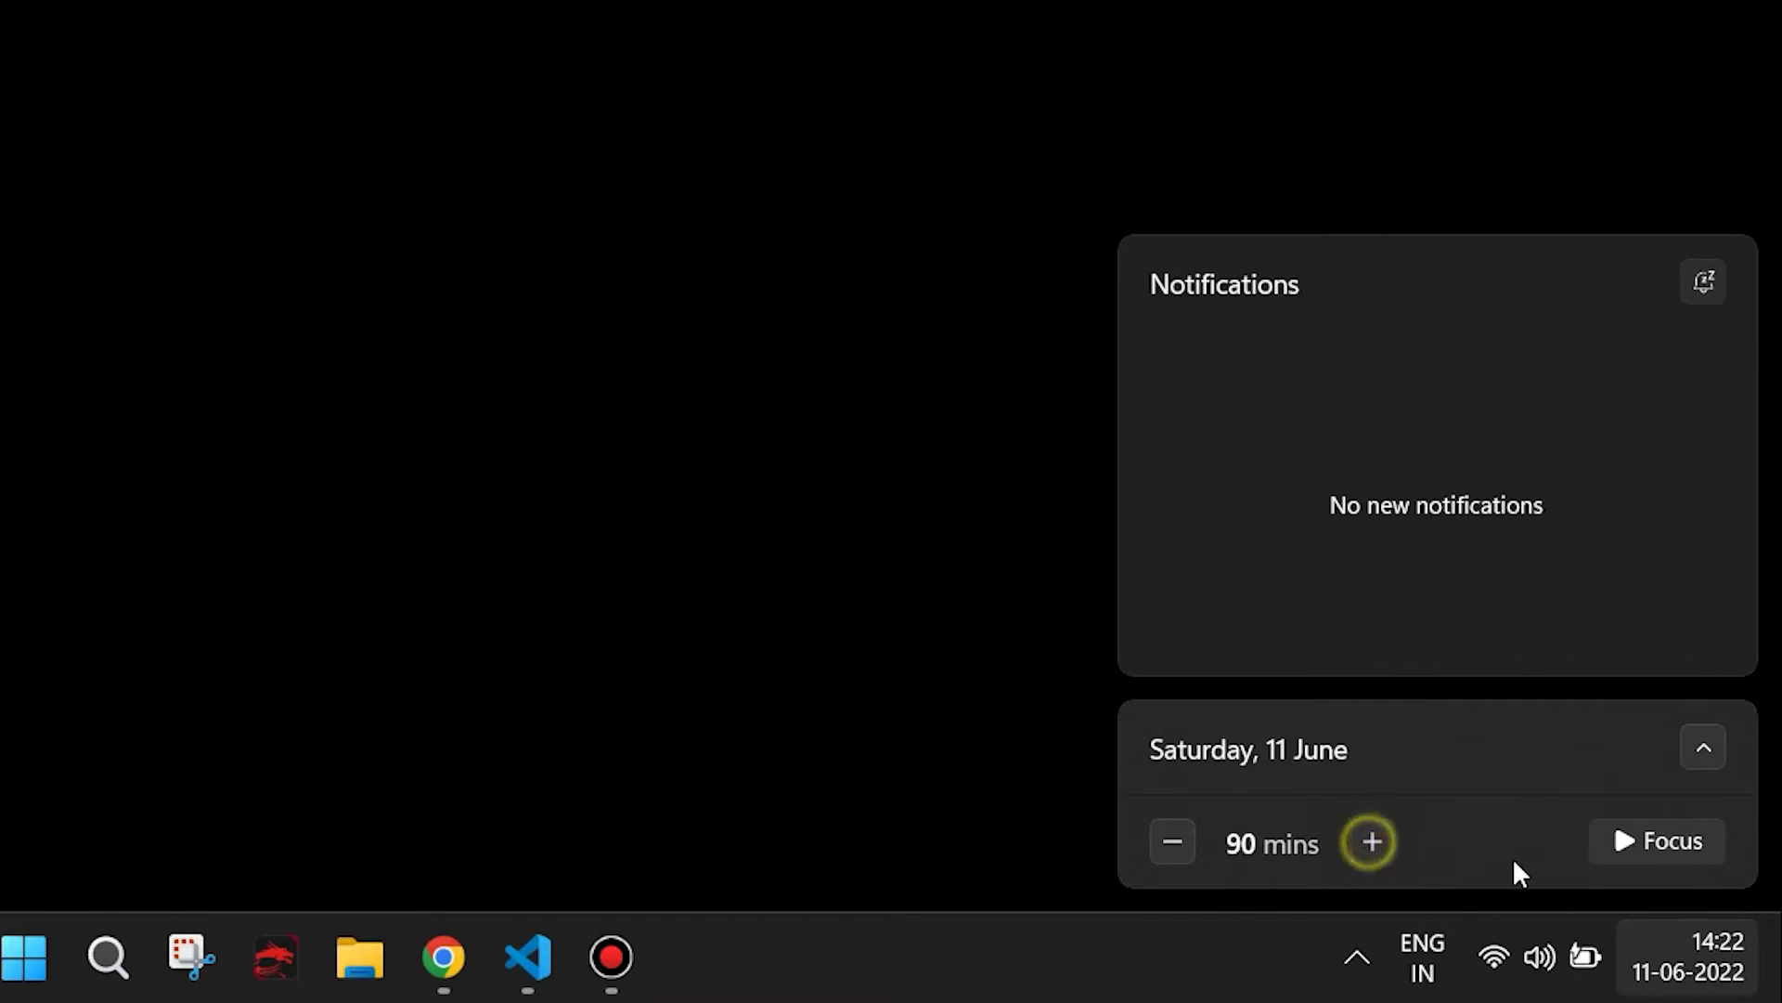
pyautogui.click(1671, 844)
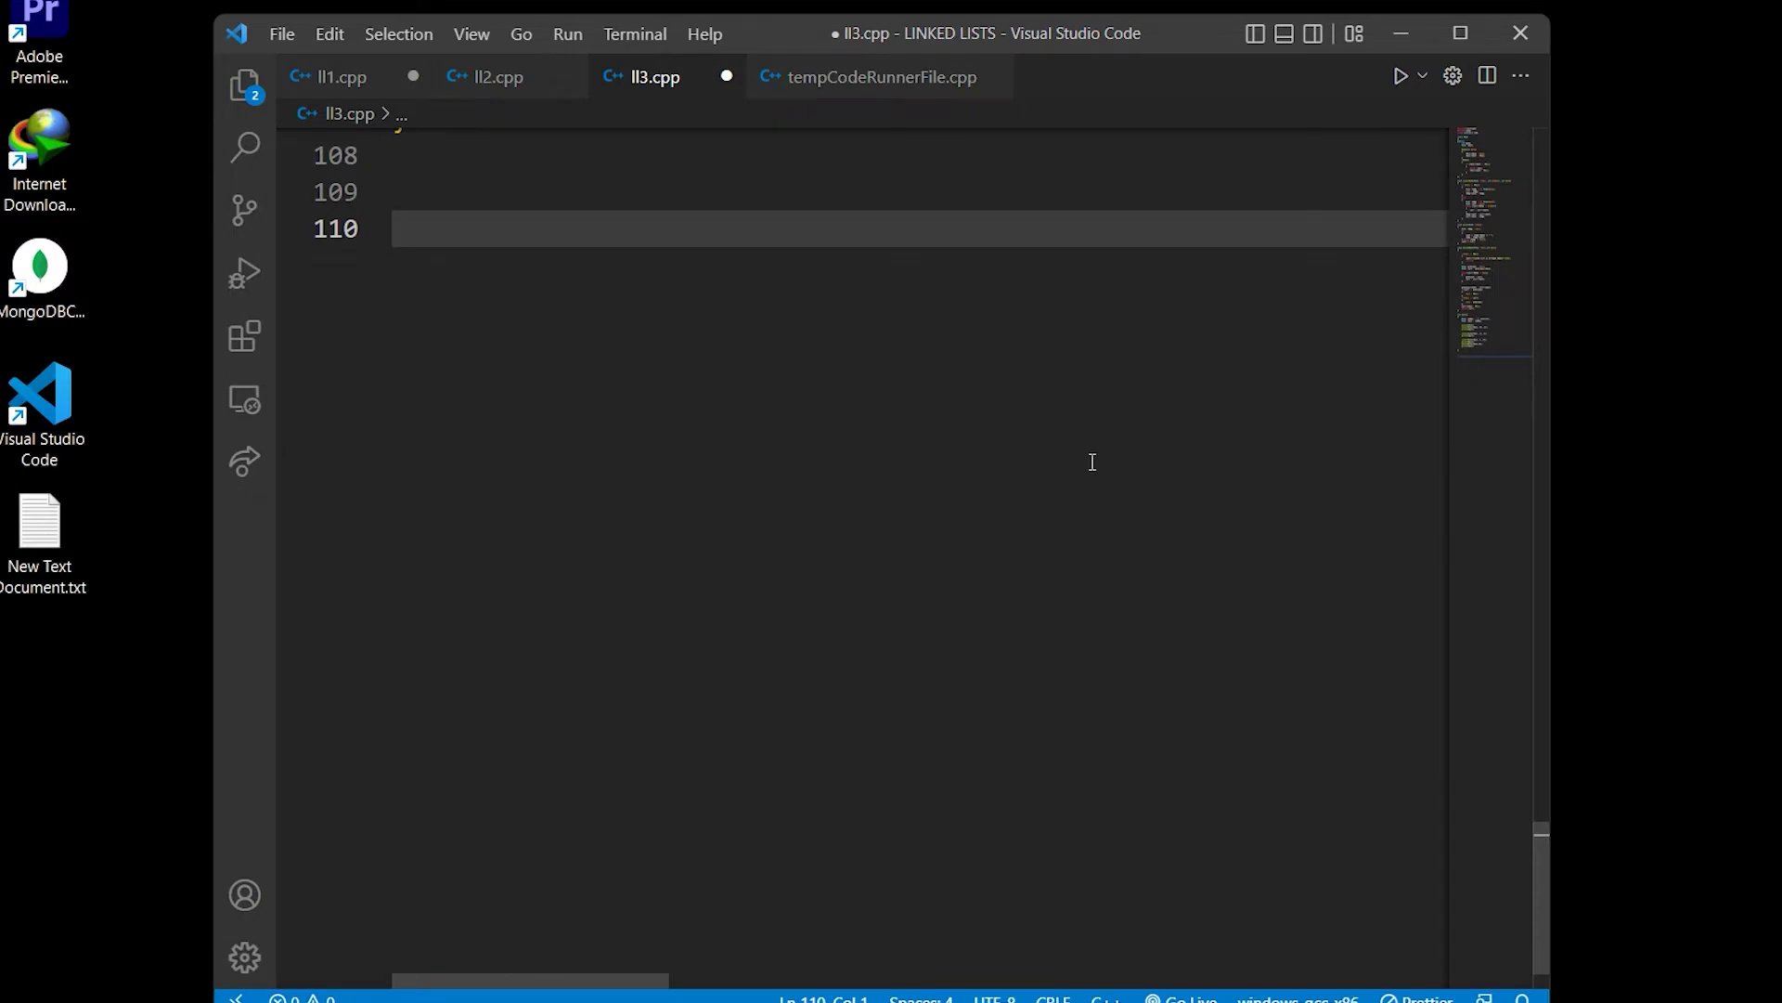
# Start voice typing in the open ll3.cpp file in Visual Studio Code.
pyautogui.press('super+h')
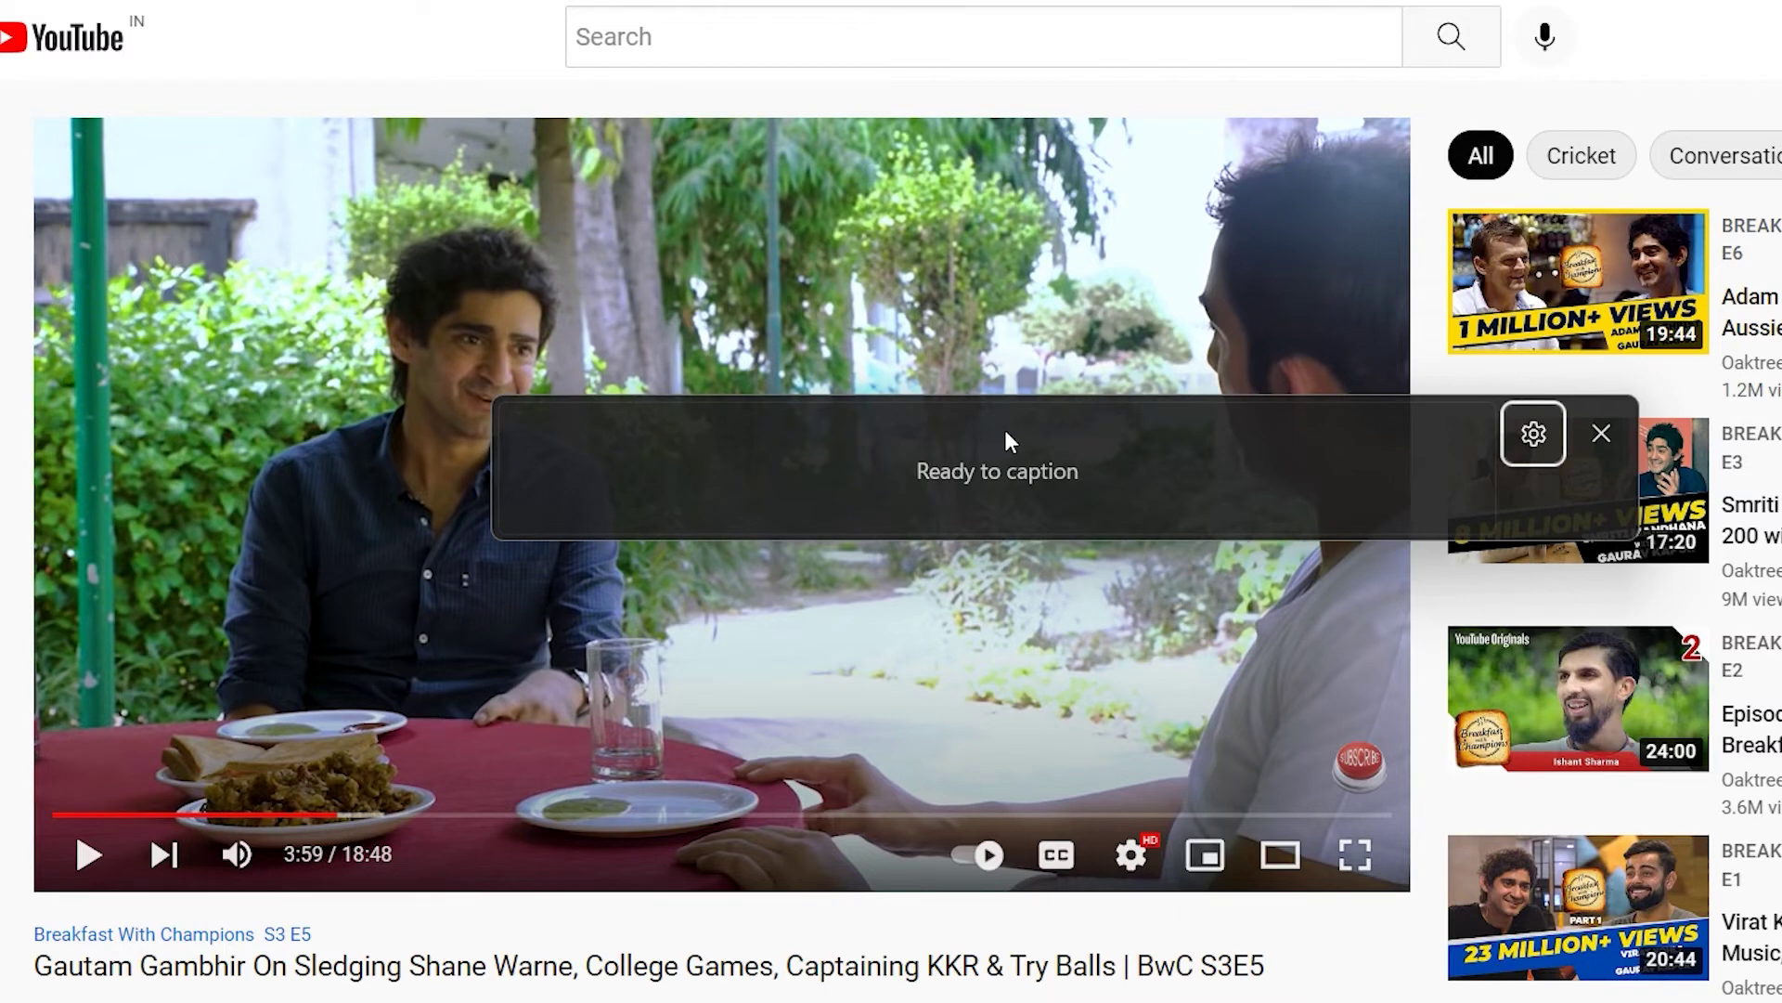
# Move the live captions window to the upper edge of the YouTube video and look at its settings options.
pyautogui.moveTo(1363, 432); pyautogui.dragTo(1418, 13)
pyautogui.click(1398, 43)
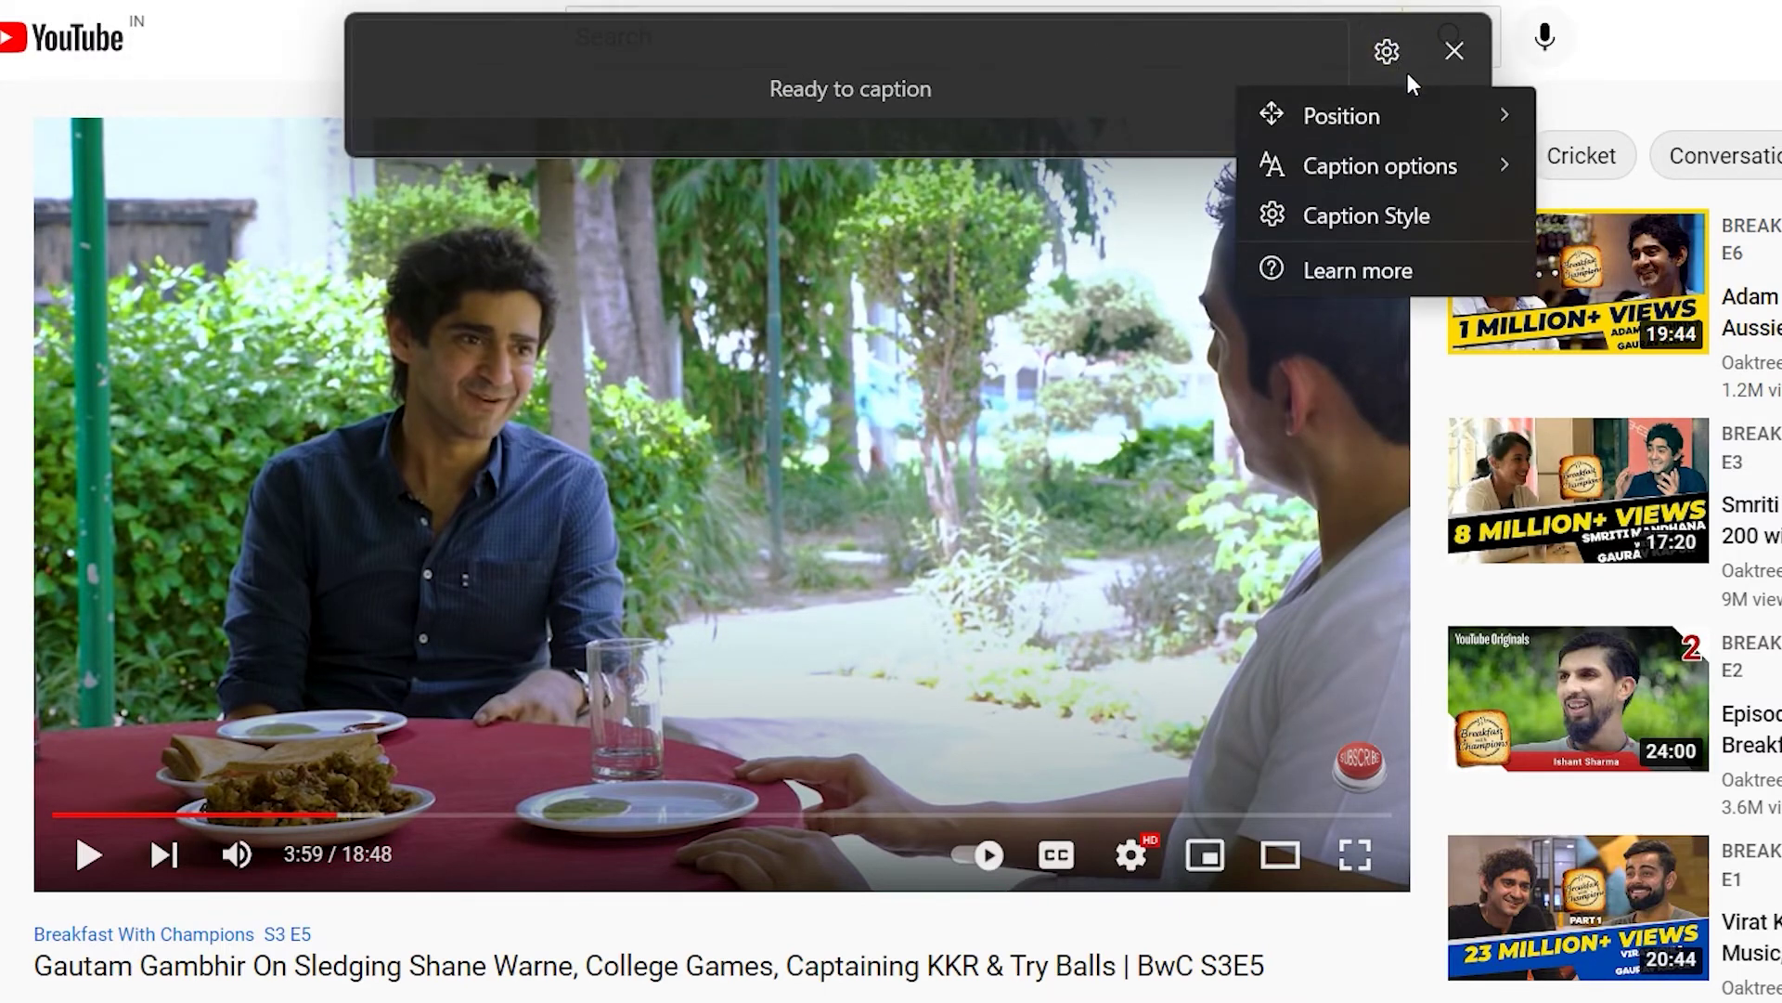
pyautogui.click(1172, 72)
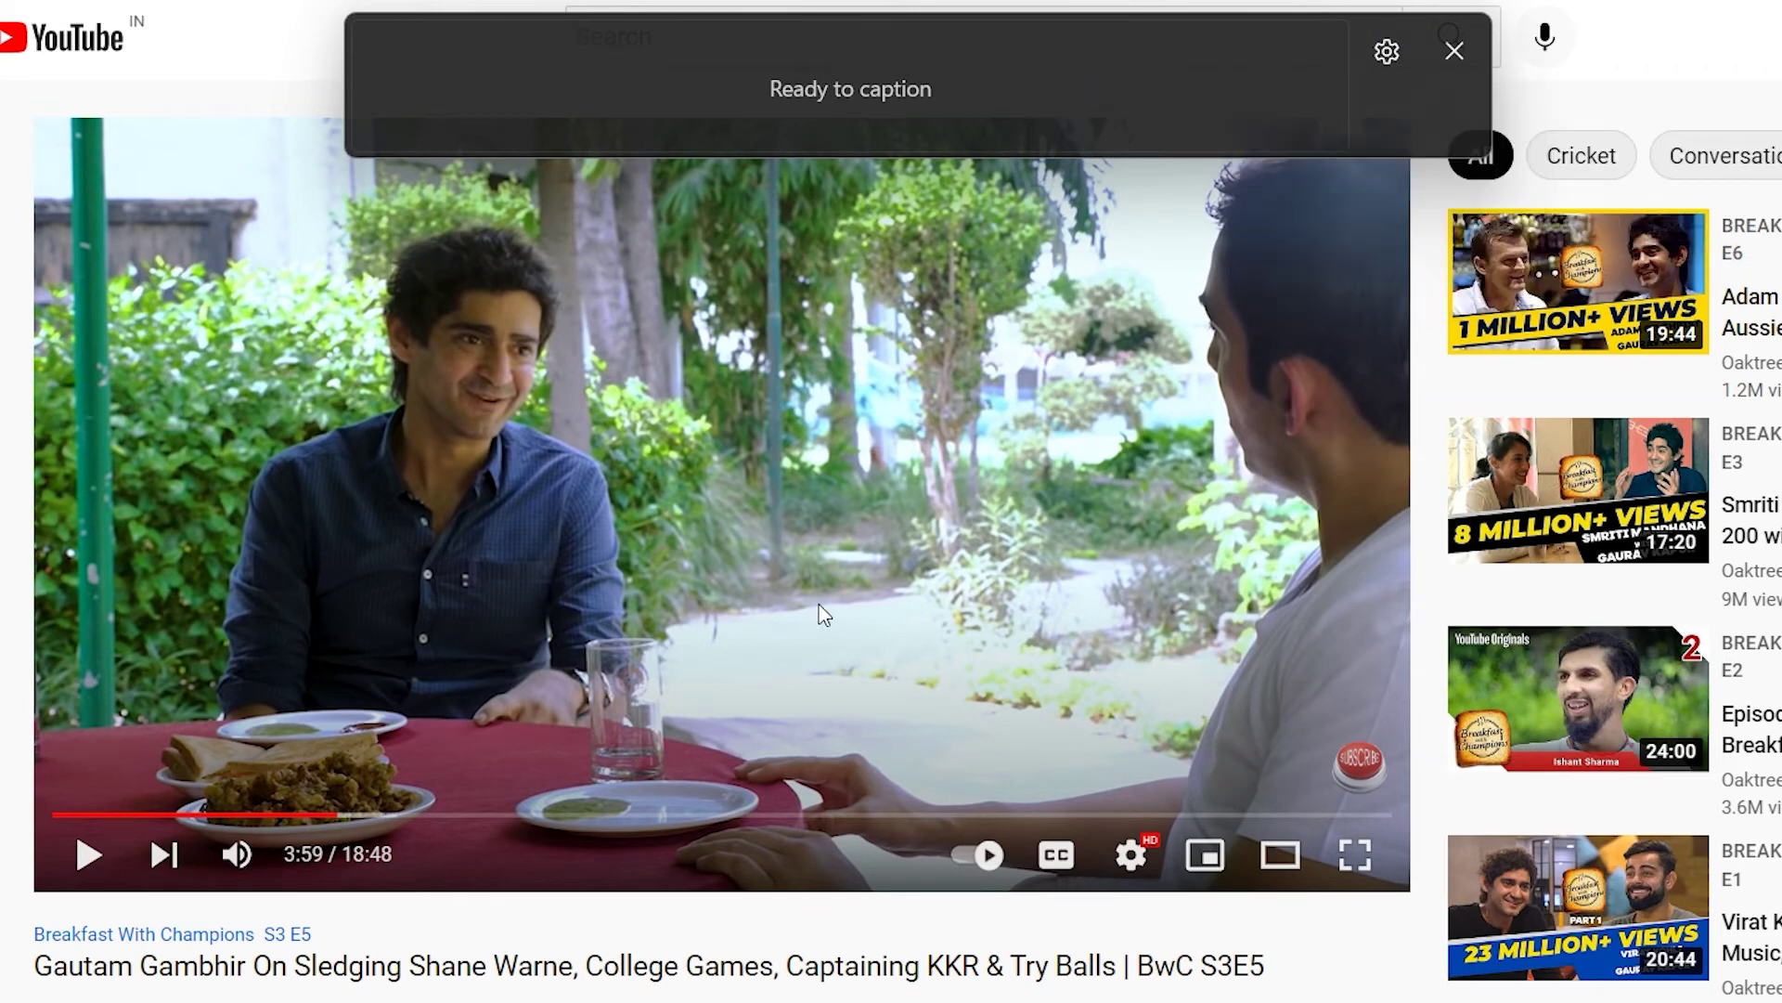
# Play the YouTube video to try out live captions on its speech, and pause it.
pyautogui.click(872, 486)
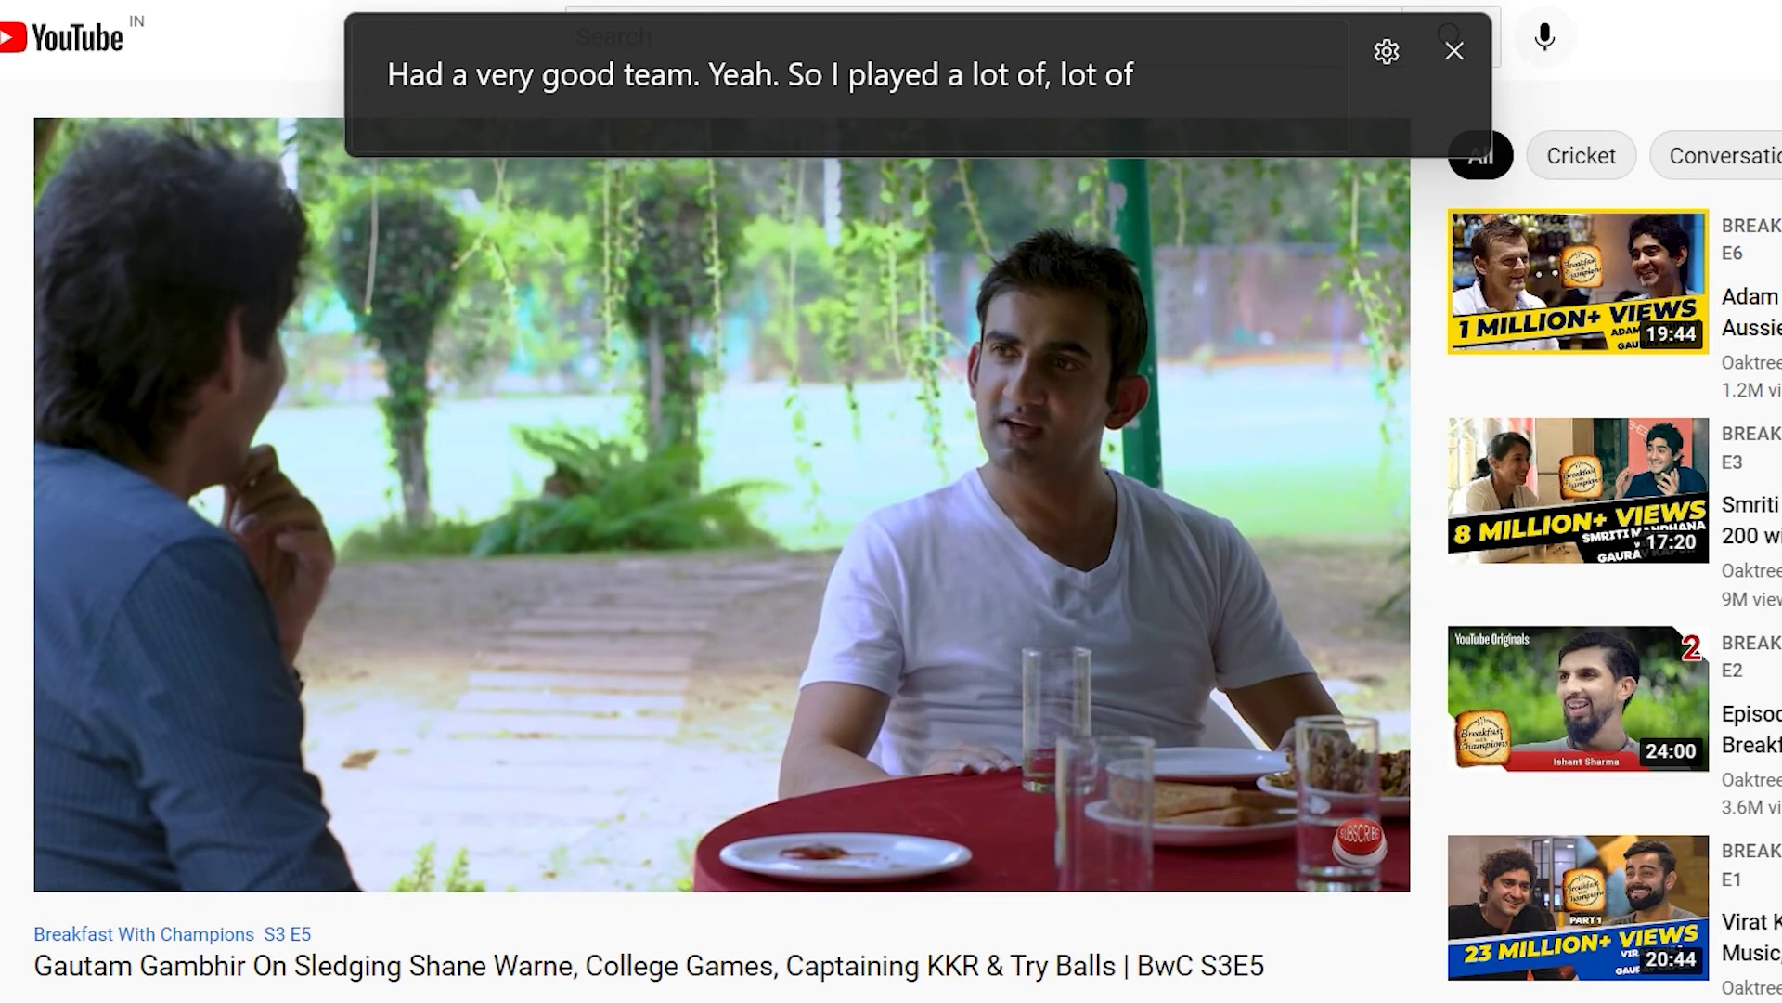
pyautogui.press('space')
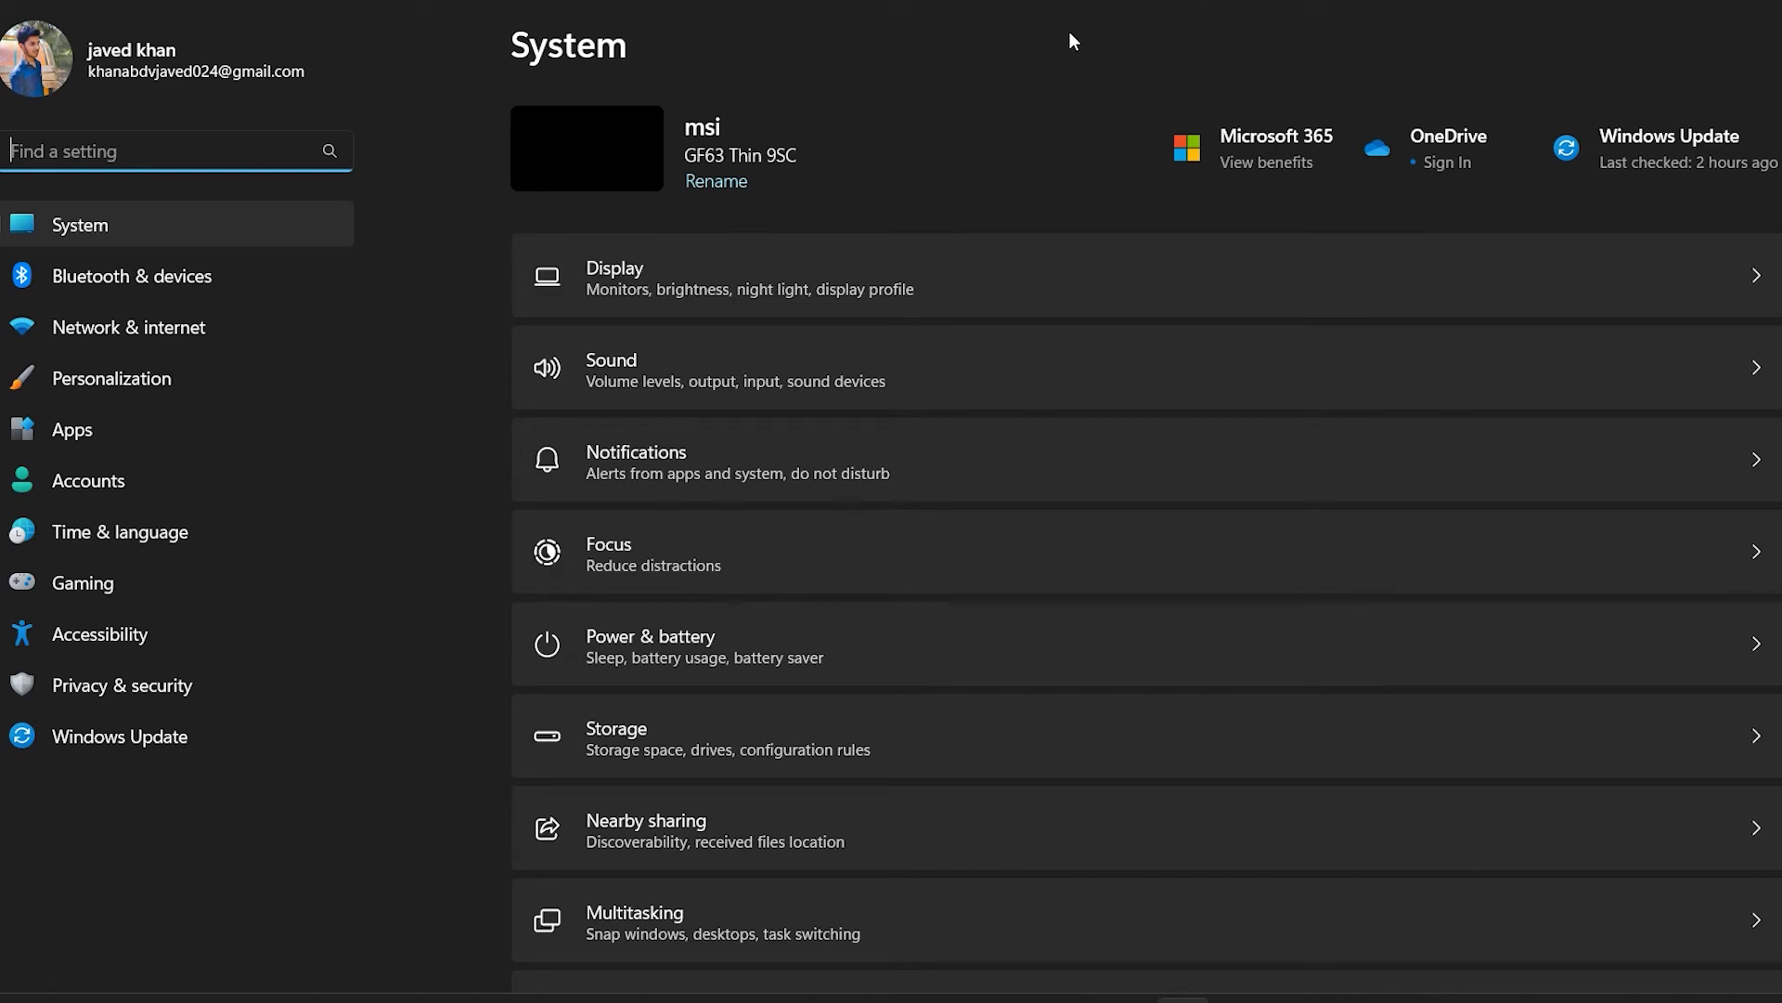
# Turn on Voice access in the Accessibility Speech settings and wake its microphone to open Control Panel by voice.
pyautogui.click(100, 634)
pyautogui.scroll(-5, 1077, 506)
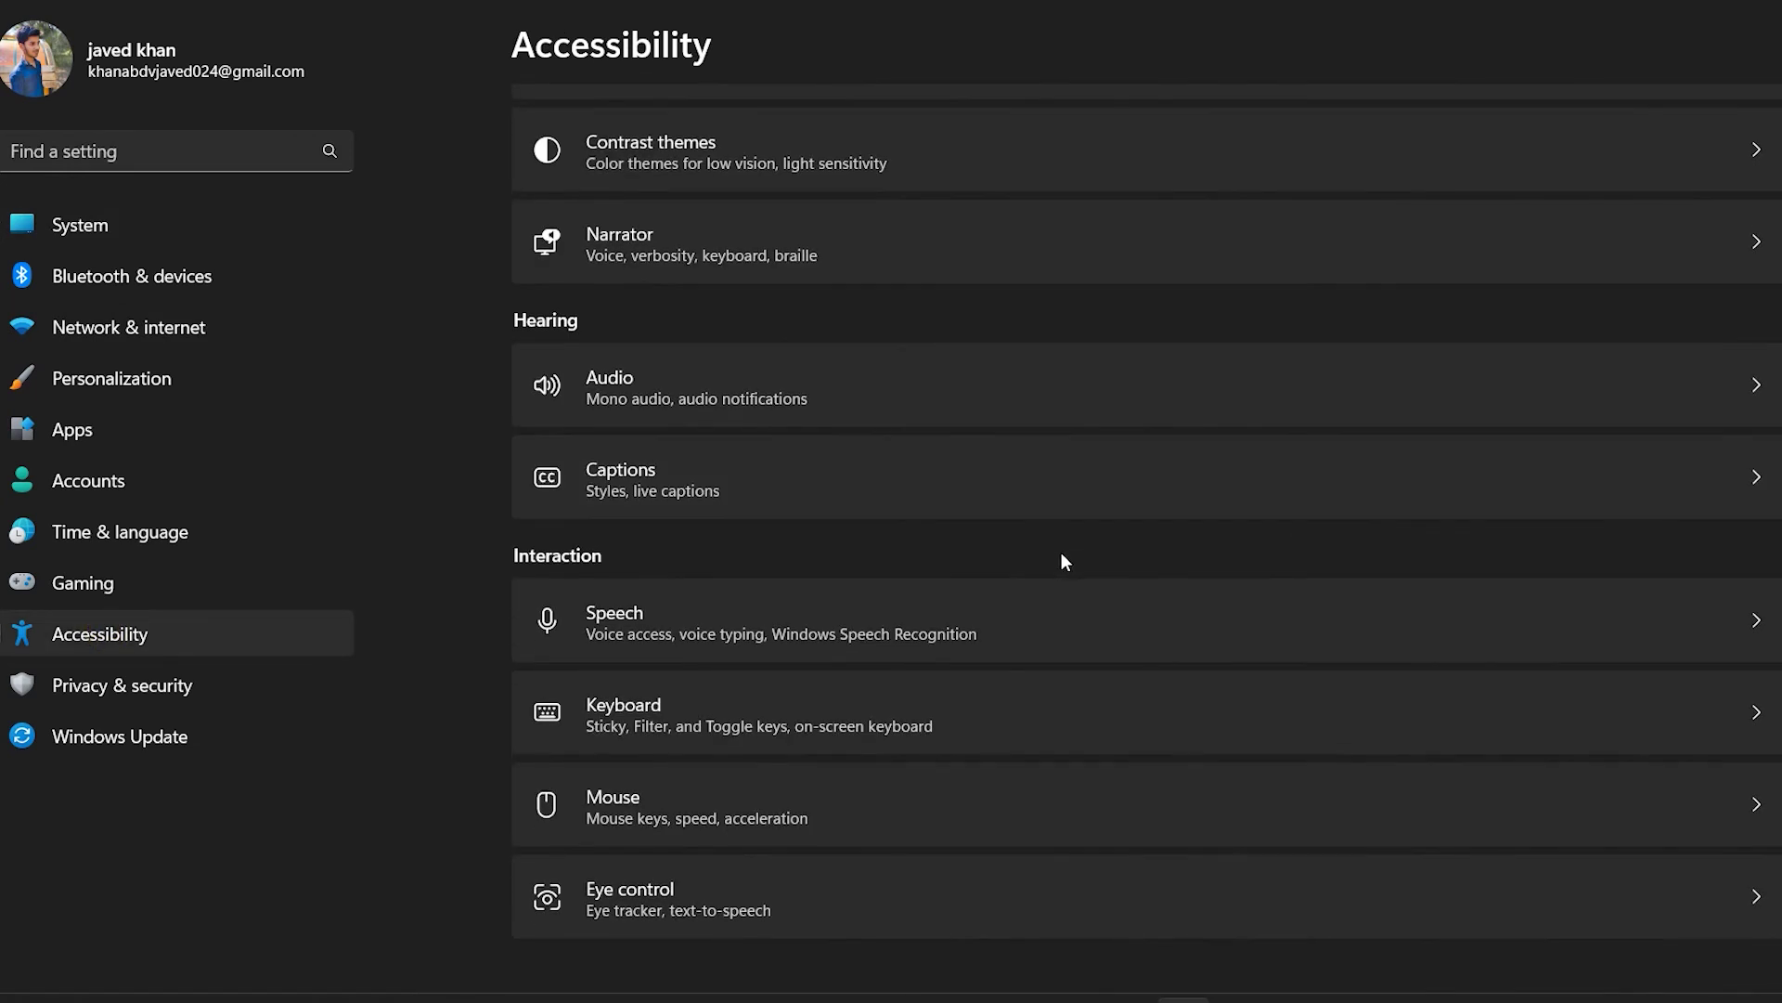
pyautogui.click(1150, 631)
pyautogui.click(1699, 199)
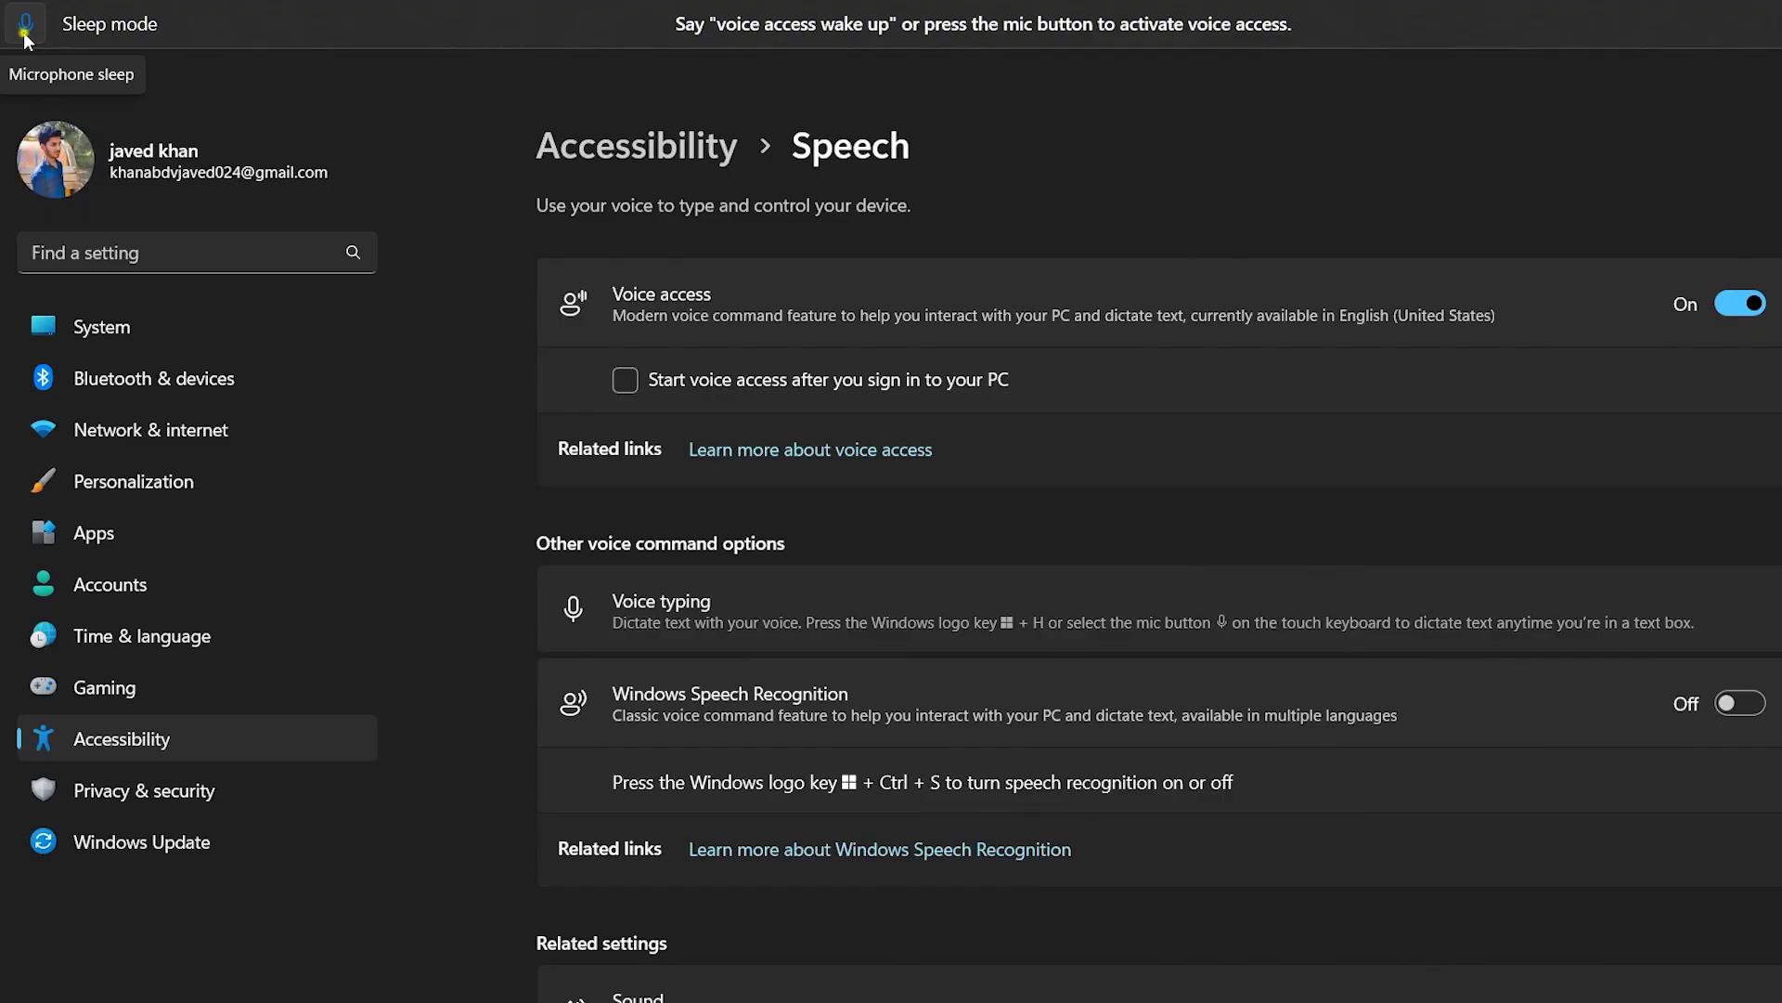
pyautogui.click(62, 70)
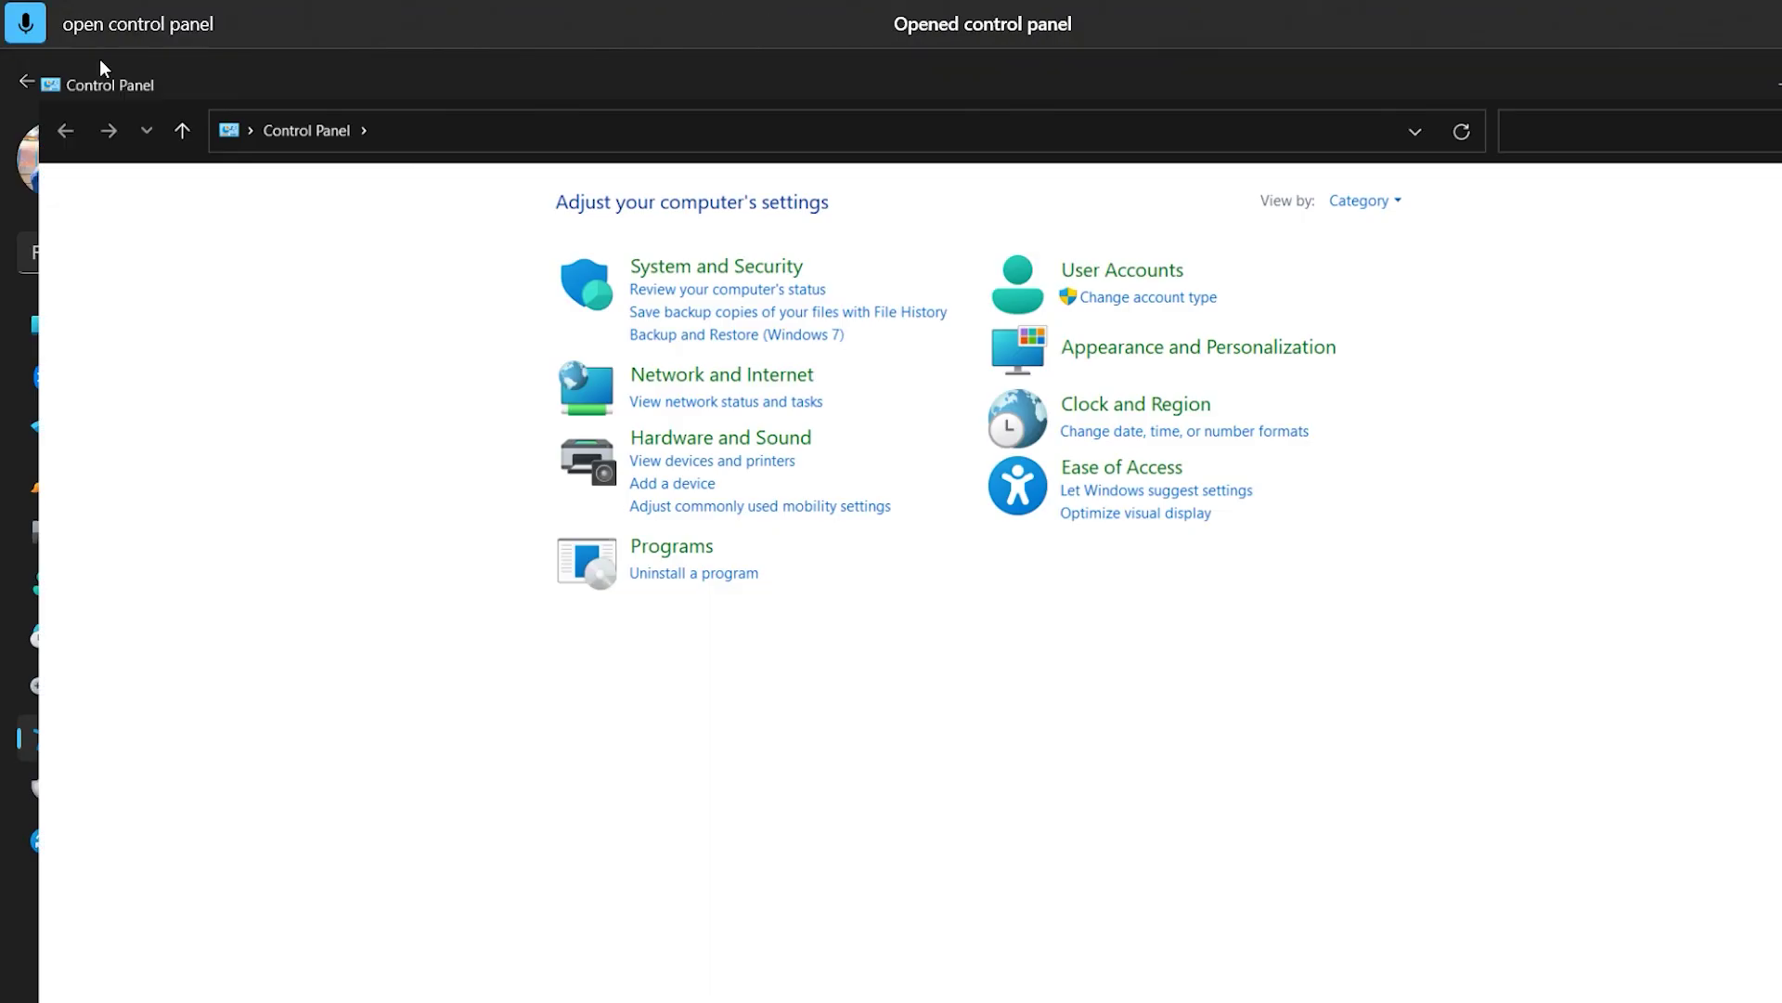